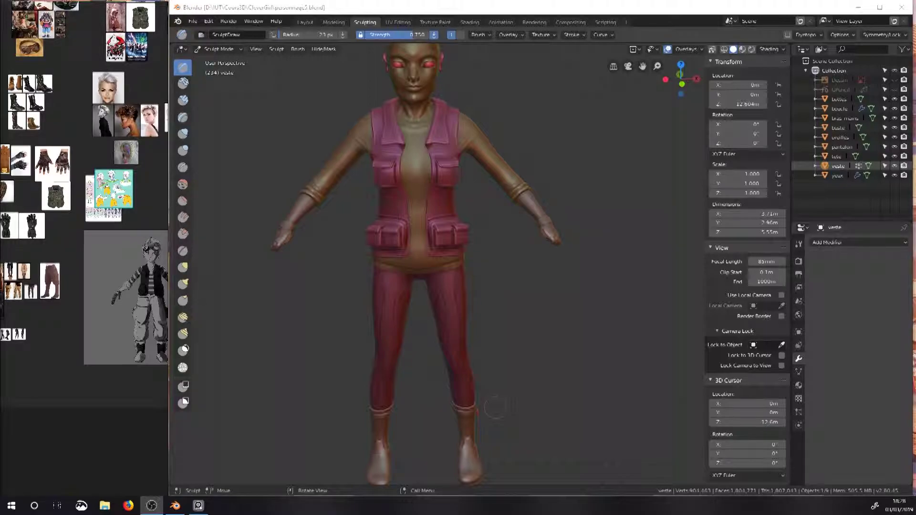
Examine the character's vest and fingerless hand up close, and bring the glove and vest reference images into view
{"action": "middle_click_drag", "start_coordinate": [508, 299], "coordinate": [467, 315]}
{"action": "middle_click_drag", "start_coordinate": [530, 285], "coordinate": [695, 223], "text": "ctrl"}
{"action": "middle_click_drag", "start_coordinate": [600, 256], "coordinate": [493, 235], "text": "shift"}
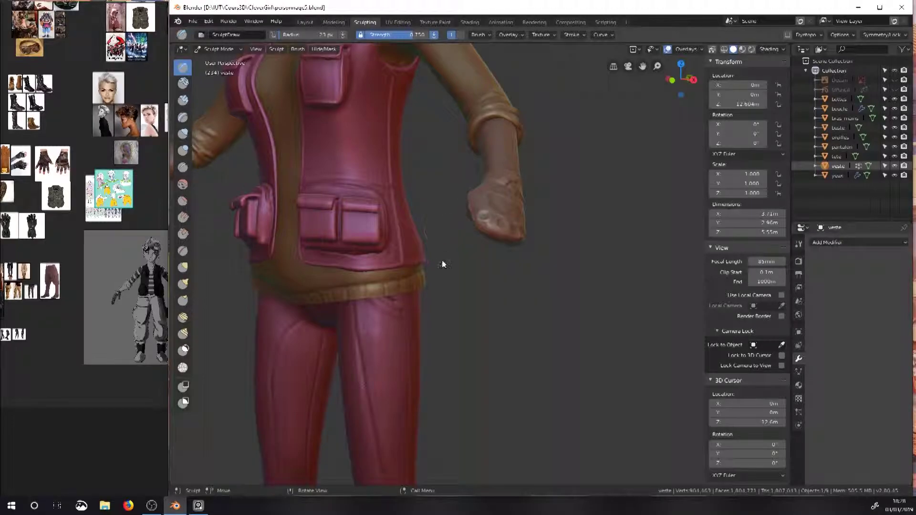
{"action": "middle_click_drag", "start_coordinate": [512, 227], "coordinate": [525, 189]}
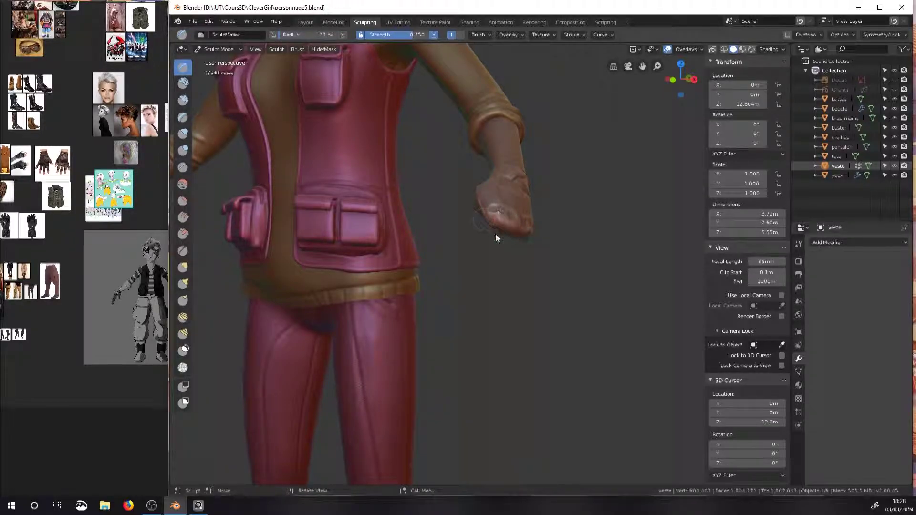
{"action": "middle_click_drag", "start_coordinate": [496, 222], "coordinate": [443, 283]}
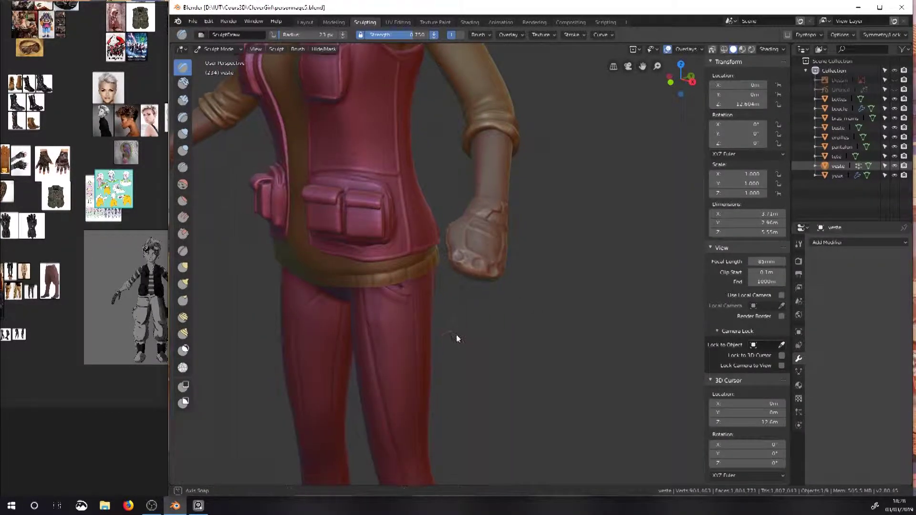
{"action": "middle_click_drag", "start_coordinate": [457, 335], "coordinate": [468, 352]}
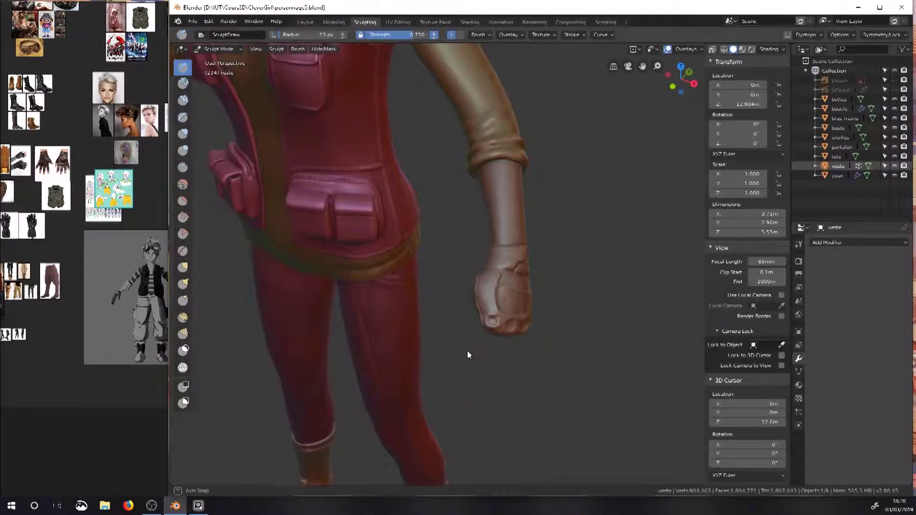
{"action": "key", "text": "z"}
{"action": "left_click", "coordinate": [77, 213]}
{"action": "left_click_drag", "start_coordinate": [69, 235], "coordinate": [136, 208]}
{"action": "middle_click_drag", "start_coordinate": [86, 210], "coordinate": [235, 456]}
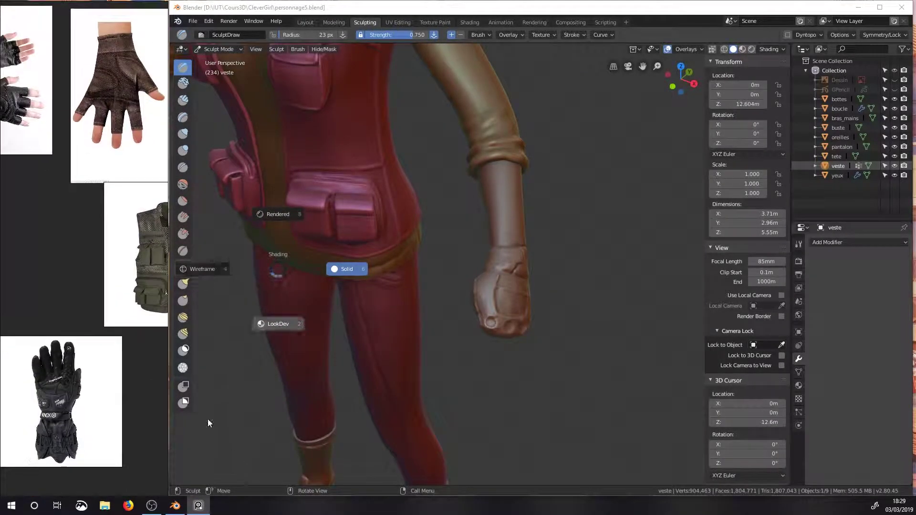
{"action": "middle_click_drag", "start_coordinate": [164, 192], "coordinate": [110, 292]}
{"action": "scroll", "coordinate": [109, 286], "scroll_direction": "down", "scroll_amount": 2}
{"action": "middle_click_drag", "start_coordinate": [130, 242], "coordinate": [98, 219]}
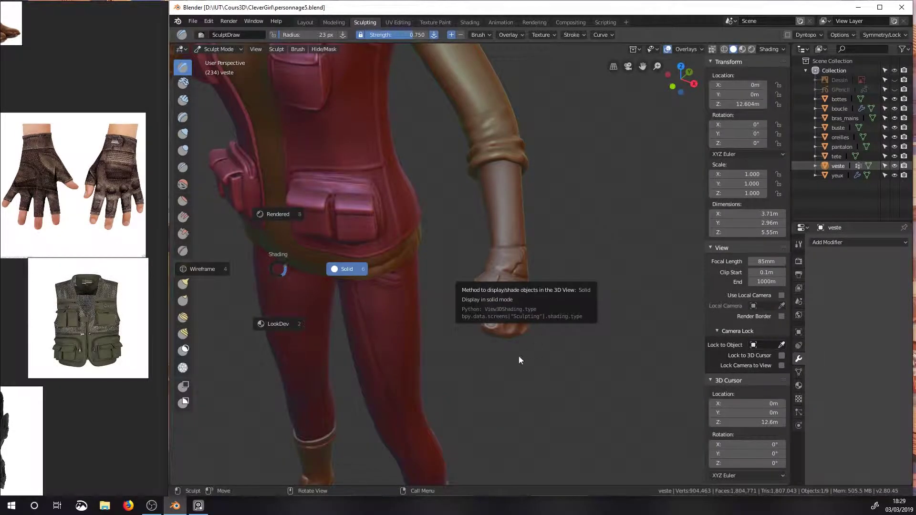
{"action": "left_click", "coordinate": [500, 370]}
{"action": "mouse_move", "coordinate": [519, 330]}
{"action": "middle_mouse_down"}
{"action": "mouse_move", "coordinate": [530, 310]}
{"action": "mouse_move", "coordinate": [537, 316]}
{"action": "middle_mouse_up"}
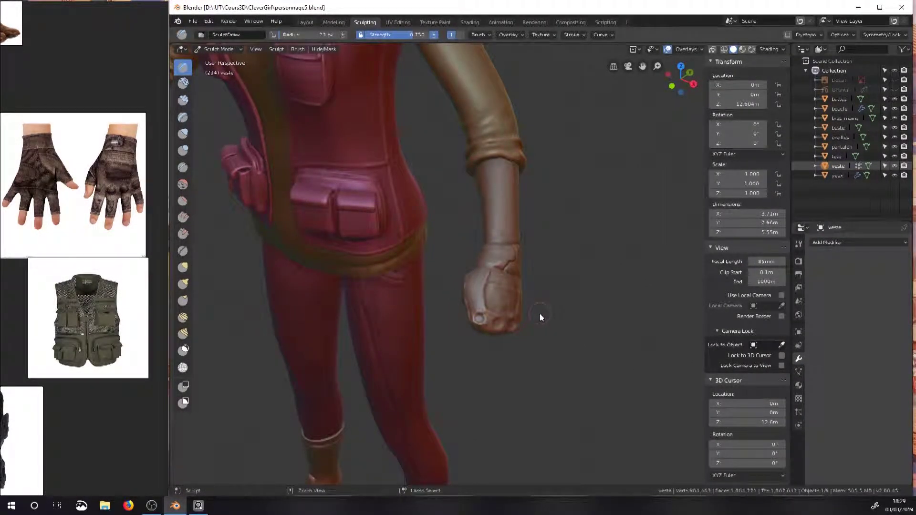
Switch from Sculpt Mode to Object Mode, select the bras_mains object and add a cube mesh
{"action": "key", "text": "ctrl+Tab"}
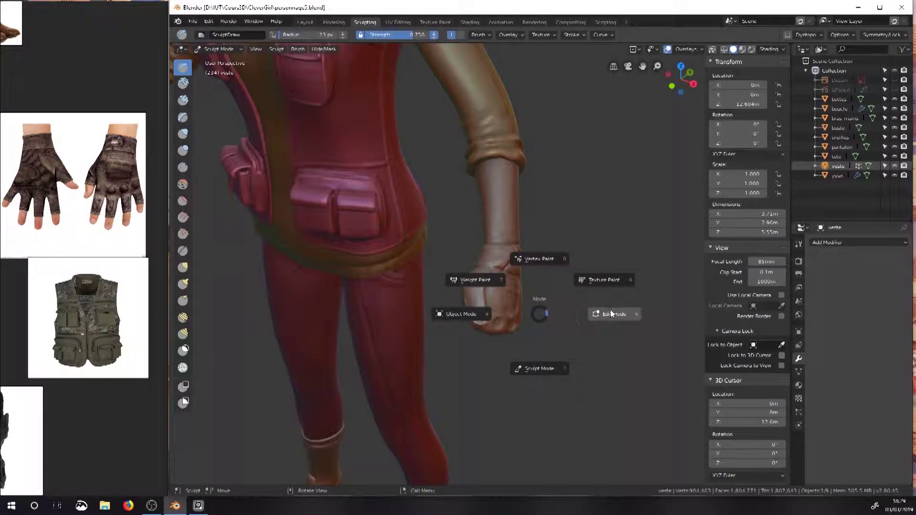
{"action": "left_click", "coordinate": [474, 316]}
{"action": "left_click", "coordinate": [512, 224]}
{"action": "middle_click_drag", "start_coordinate": [537, 236], "coordinate": [554, 242]}
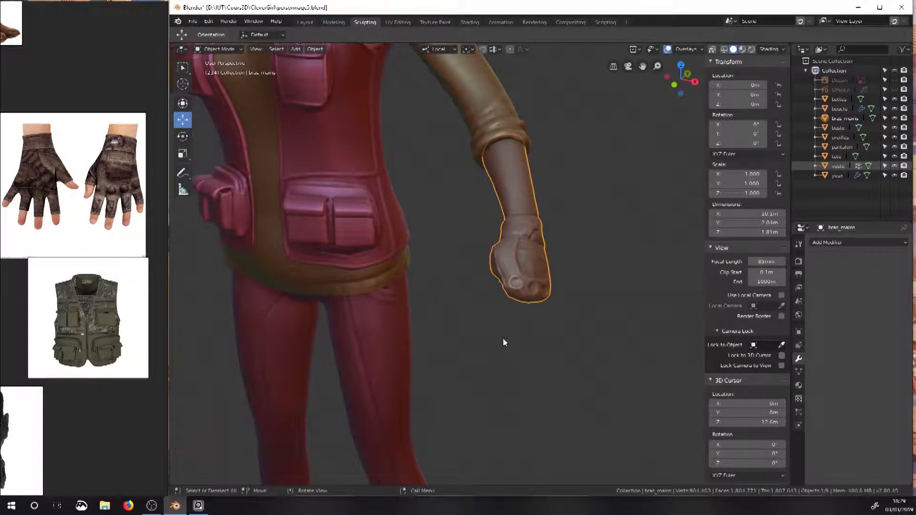
{"action": "key", "text": "shift+a"}
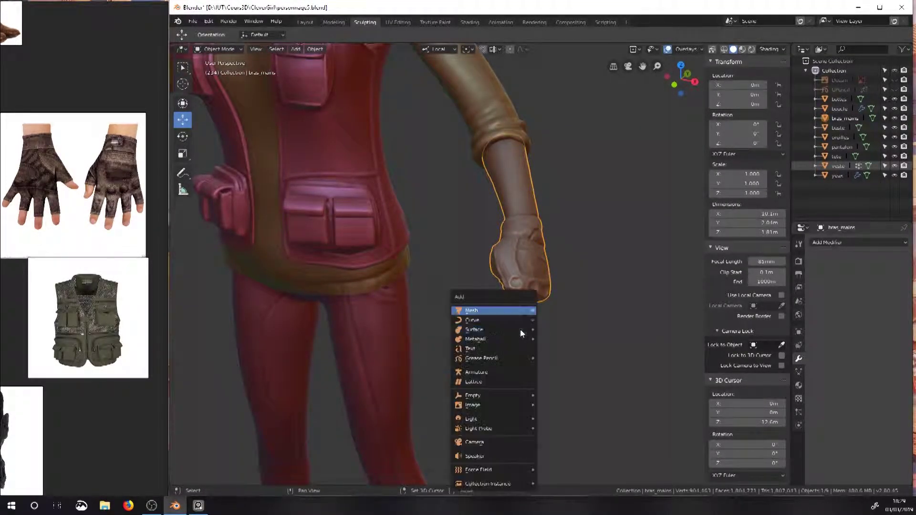
{"action": "mouse_move", "coordinate": [523, 314]}
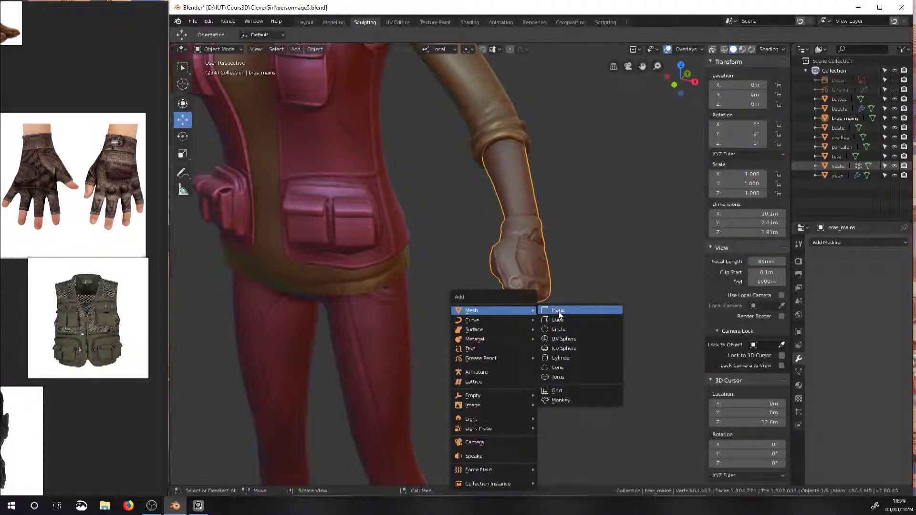
{"action": "left_click", "coordinate": [564, 323]}
Move the cube just below the character's hand, to about X 4.66 m, Y -2.0 m, Z 8.74 m
{"action": "middle_click_drag", "start_coordinate": [563, 313], "coordinate": [395, 262]}
{"action": "left_click_drag", "start_coordinate": [387, 140], "coordinate": [564, 158]}
{"action": "left_click_drag", "start_coordinate": [538, 106], "coordinate": [527, 276]}
{"action": "middle_click_drag", "start_coordinate": [527, 277], "coordinate": [549, 330]}
{"action": "key", "text": "g"}
{"action": "left_click_drag", "start_coordinate": [549, 331], "coordinate": [493, 359]}
{"action": "middle_click_drag", "start_coordinate": [494, 358], "coordinate": [566, 306]}
Scale the cube's mesh down in Edit Mode to roughly finger thickness and raise it closer to the hand
{"action": "key", "text": "Tab"}
{"action": "key", "text": "s"}
{"action": "left_click", "coordinate": [505, 317]}
{"action": "left_click_drag", "start_coordinate": [493, 284], "coordinate": [493, 257]}
Disable proportional editing and stretch the cube into a long block by moving its bottom face downward
{"action": "scroll", "coordinate": [496, 256], "scroll_direction": "up", "scroll_amount": 4}
{"action": "middle_click_drag", "start_coordinate": [651, 226], "coordinate": [644, 179]}
{"action": "left_click", "coordinate": [268, 49]}
{"action": "left_click", "coordinate": [504, 196]}
{"action": "left_click_drag", "start_coordinate": [503, 167], "coordinate": [500, 263]}
{"action": "key", "text": "ctrl+z"}
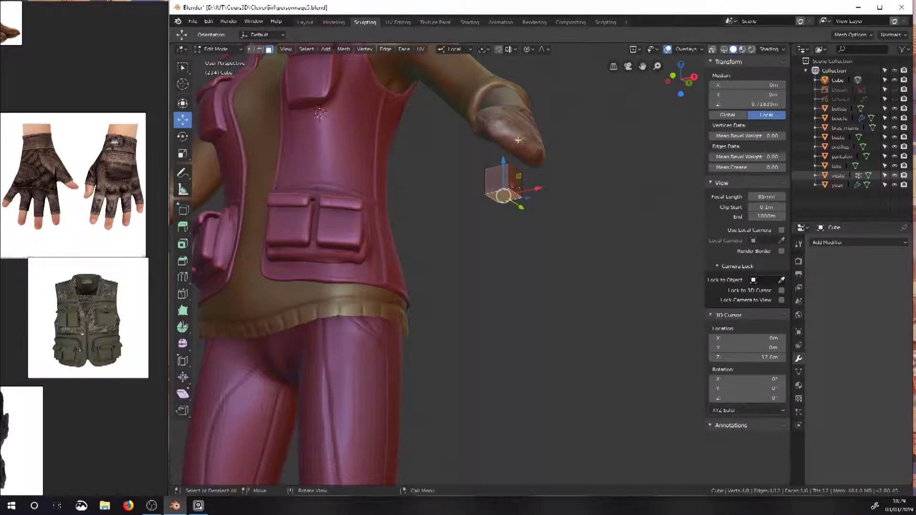
{"action": "left_click", "coordinate": [533, 50]}
{"action": "left_click", "coordinate": [537, 63]}
{"action": "left_click_drag", "start_coordinate": [500, 164], "coordinate": [501, 307]}
Taper the block by edge-sliding one edge of its bottom face inward
{"action": "middle_click_drag", "start_coordinate": [501, 307], "coordinate": [385, 216]}
{"action": "left_click", "coordinate": [183, 68]}
{"action": "left_click", "coordinate": [321, 249]}
{"action": "middle_click_drag", "start_coordinate": [336, 287], "coordinate": [366, 279]}
{"action": "key", "text": "2"}
{"action": "left_click", "coordinate": [319, 283]}
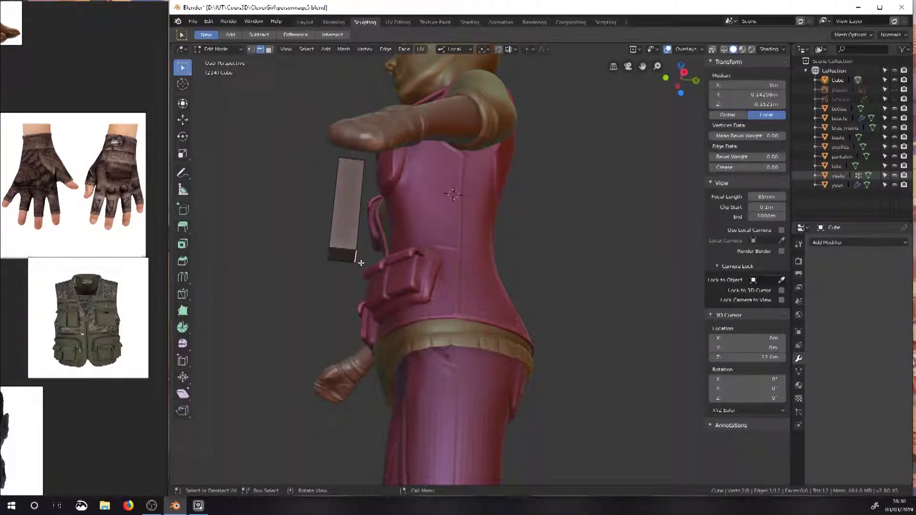
{"action": "key", "text": "g"}
{"action": "key", "text": "g"}
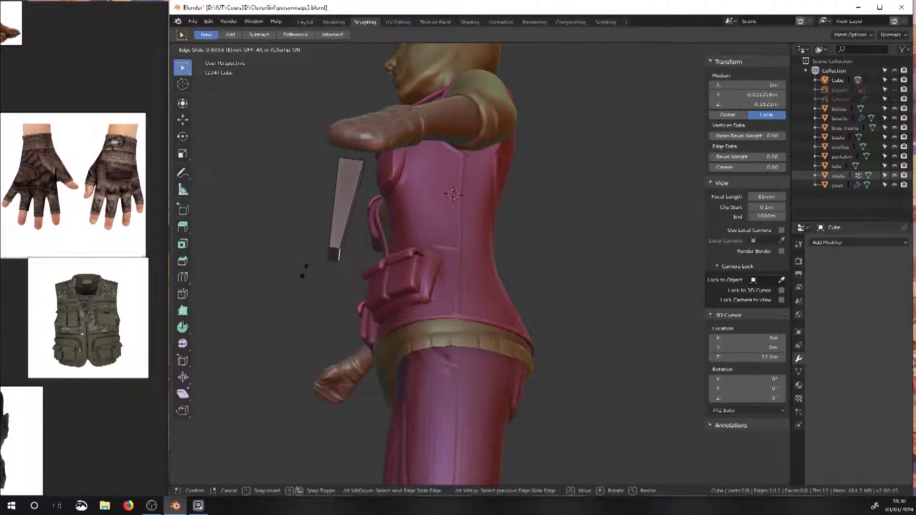
{"action": "left_click", "coordinate": [332, 267]}
Move the same bottom edge slightly back outward along the local Y axis to soften the taper
{"action": "middle_click_drag", "start_coordinate": [333, 267], "coordinate": [377, 240]}
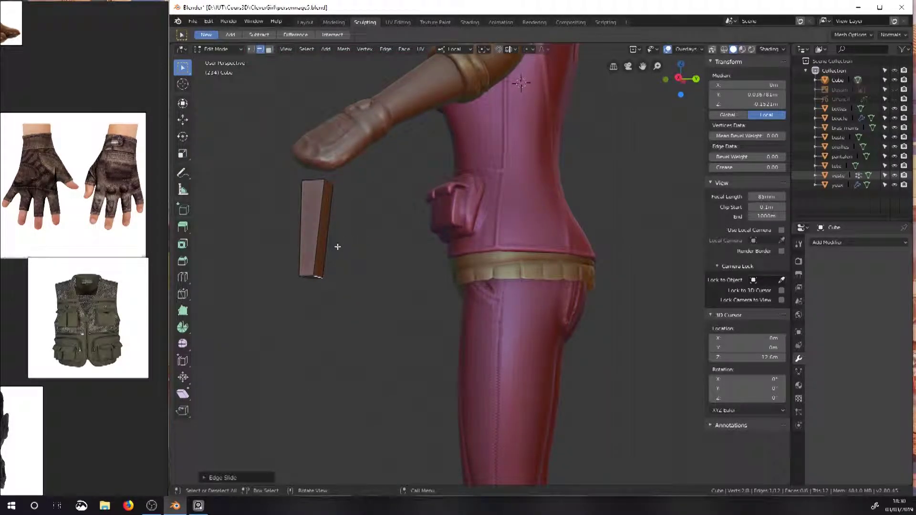
{"action": "middle_click_drag", "start_coordinate": [327, 278], "coordinate": [321, 268]}
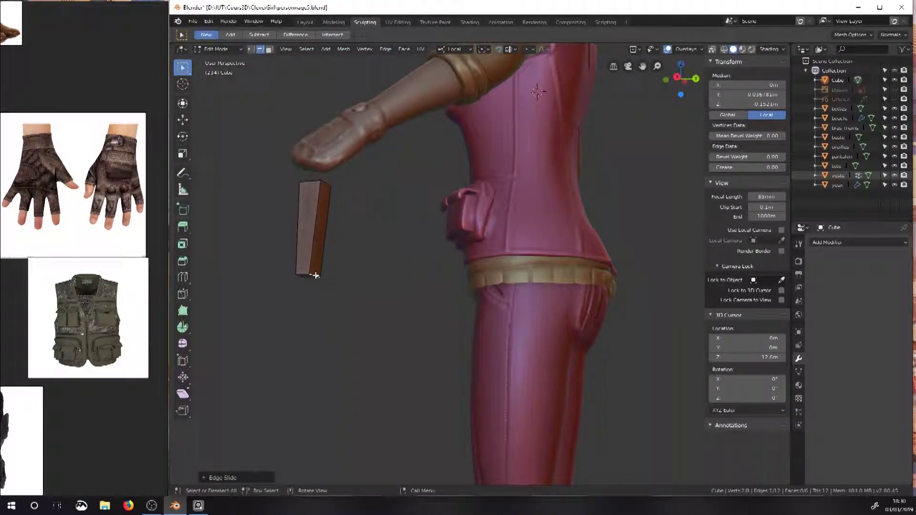
{"action": "left_click", "coordinate": [182, 120]}
{"action": "left_click_drag", "start_coordinate": [335, 274], "coordinate": [351, 273]}
{"action": "middle_click_drag", "start_coordinate": [357, 258], "coordinate": [401, 271]}
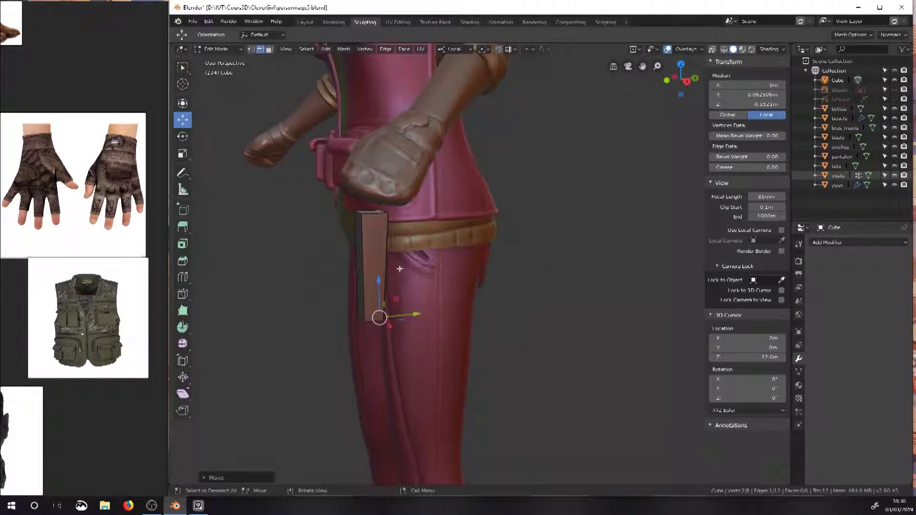
Add two evenly spaced loop cuts across the length of the block
{"action": "key", "text": "ctrl+r"}
{"action": "scroll", "coordinate": [371, 241], "scroll_direction": "up", "scroll_amount": 1}
{"action": "left_click", "coordinate": [371, 242]}
{"action": "right_click", "coordinate": [372, 242]}
{"action": "middle_click_drag", "start_coordinate": [420, 272], "coordinate": [376, 274]}
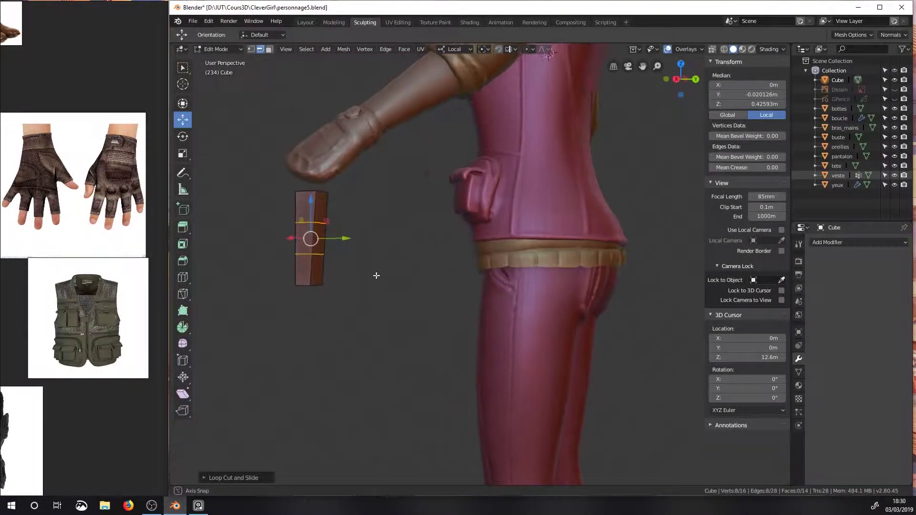
Select one of the block's edge loops and adjust its position with an edge slide
{"action": "scroll", "coordinate": [388, 248], "scroll_direction": "up", "scroll_amount": 1}
{"action": "middle_click_drag", "start_coordinate": [393, 242], "coordinate": [461, 244]}
{"action": "left_click", "coordinate": [425, 210], "text": "alt"}
{"action": "left_click", "coordinate": [424, 198], "text": "alt"}
{"action": "left_click", "coordinate": [423, 208], "text": "alt"}
{"action": "key", "text": "g"}
{"action": "key", "text": "g"}
{"action": "left_click", "coordinate": [422, 208]}
Add a centred lengthwise edge loop to the block and scale it outward along the Y axis
{"action": "middle_click_drag", "start_coordinate": [439, 238], "coordinate": [288, 212]}
{"action": "middle_click_drag", "start_coordinate": [265, 178], "coordinate": [396, 259]}
{"action": "middle_click_drag", "start_coordinate": [310, 241], "coordinate": [408, 251]}
{"action": "key", "text": "s"}
{"action": "key", "text": "y"}
{"action": "left_click", "coordinate": [419, 277]}
Add a second centred lengthwise loop cut on the block's sides and scale it outward along the X axis
{"action": "key", "text": "ctrl+r"}
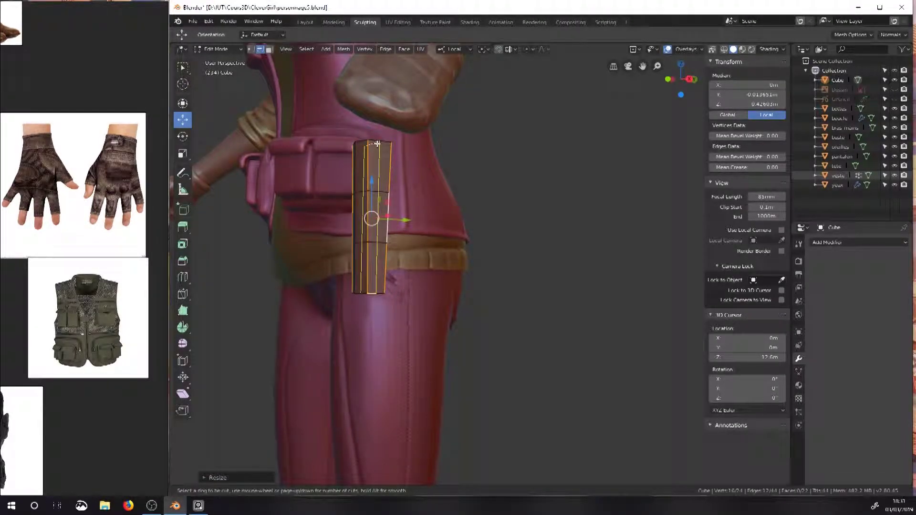
{"action": "left_click", "coordinate": [377, 144]}
{"action": "right_click", "coordinate": [377, 144]}
{"action": "middle_click_drag", "start_coordinate": [377, 144], "coordinate": [371, 222]}
{"action": "key", "text": "s"}
{"action": "key", "text": "x"}
{"action": "left_click", "coordinate": [525, 148]}
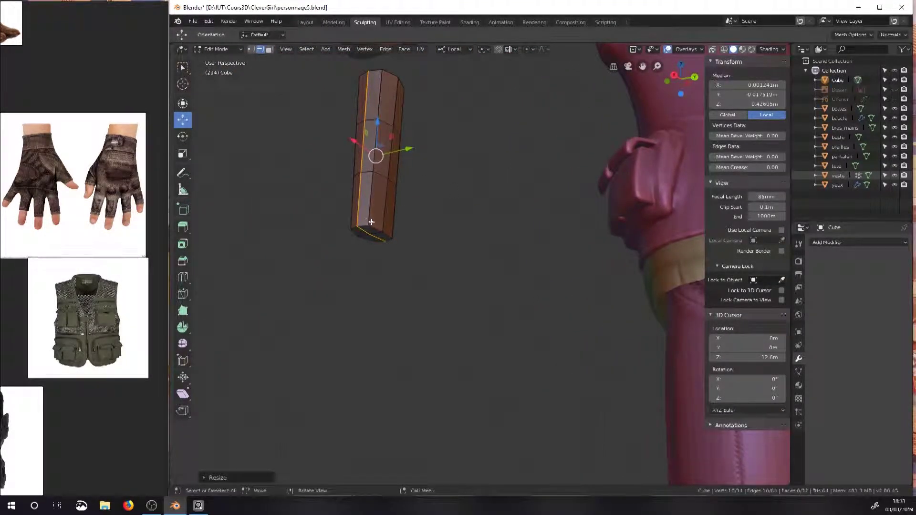
Select vertices on the block's bottom end and move them vertically to shape the fingertip
{"action": "left_click", "coordinate": [251, 49]}
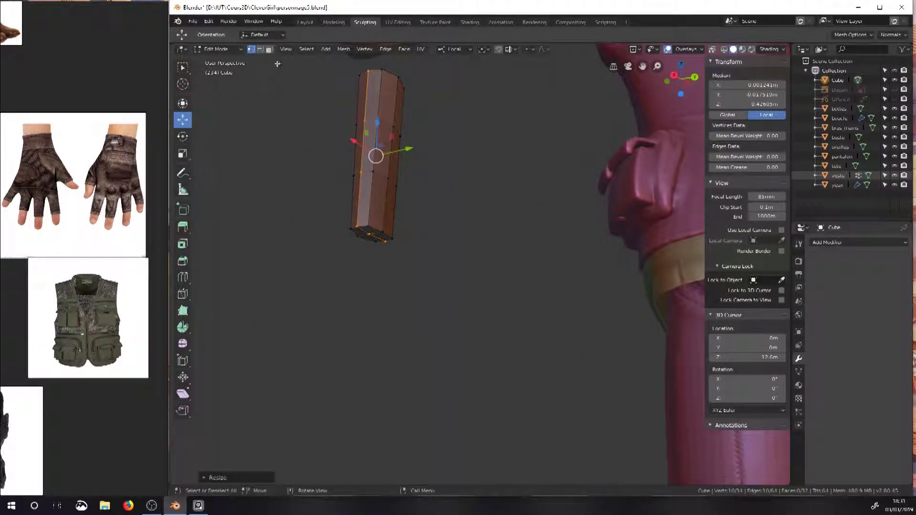
{"action": "left_click", "coordinate": [366, 222]}
{"action": "left_click", "coordinate": [393, 238], "text": "shift"}
{"action": "left_click_drag", "start_coordinate": [381, 202], "coordinate": [382, 187]}
{"action": "left_click", "coordinate": [478, 201]}
{"action": "middle_click_drag", "start_coordinate": [387, 188], "coordinate": [441, 210]}
{"action": "left_click_drag", "start_coordinate": [446, 212], "coordinate": [446, 209]}
Select a row of vertices along one side of the finger block and shift them along the Y axis
{"action": "middle_click_drag", "start_coordinate": [445, 205], "coordinate": [428, 134]}
{"action": "key", "text": "w"}
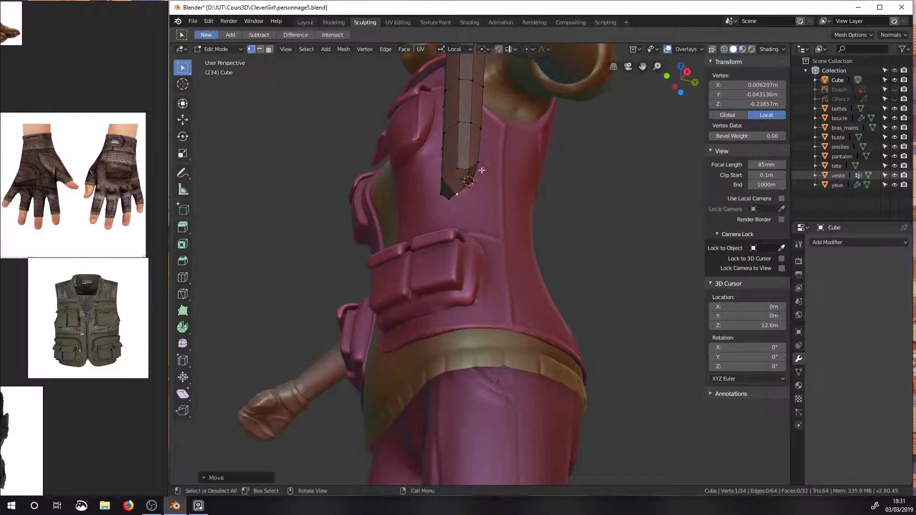
{"action": "middle_click_drag", "start_coordinate": [487, 190], "coordinate": [436, 248]}
{"action": "left_click", "coordinate": [411, 157], "text": "shift"}
{"action": "left_click", "coordinate": [417, 134], "text": "shift"}
{"action": "left_click", "coordinate": [425, 111], "text": "shift"}
{"action": "key", "text": "g"}
{"action": "key", "text": "y"}
{"action": "left_click", "coordinate": [459, 145]}
Shift the fingertip's lowest vertices along the local Y axis to refine the tip's profile
{"action": "left_click", "coordinate": [440, 246]}
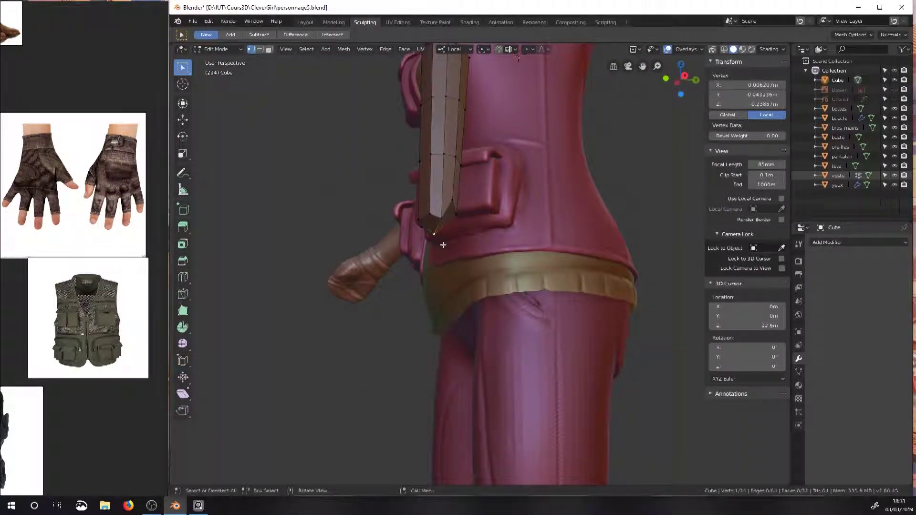
{"action": "key", "text": "g"}
{"action": "key", "text": "y"}
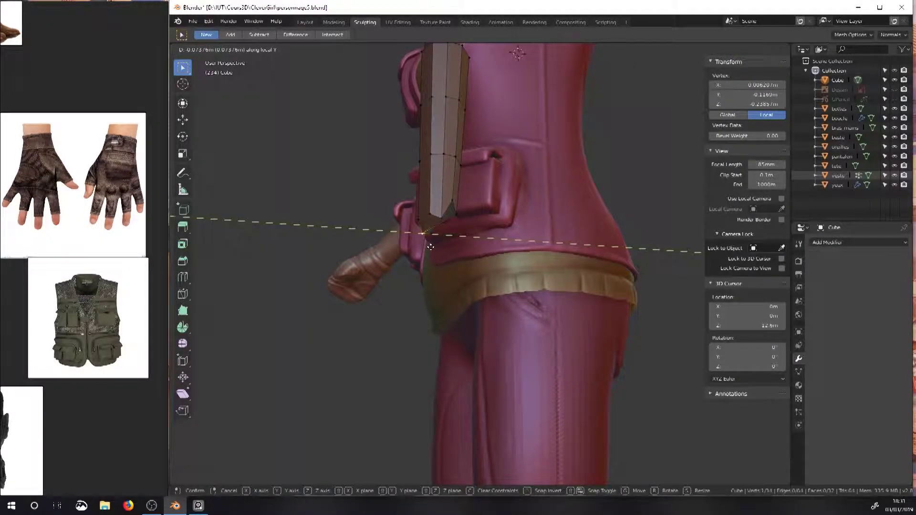
{"action": "left_click", "coordinate": [439, 223]}
{"action": "middle_click_drag", "start_coordinate": [451, 221], "coordinate": [558, 190]}
{"action": "left_click", "coordinate": [448, 205], "text": "shift"}
{"action": "key", "text": "g"}
{"action": "key", "text": "y"}
{"action": "left_click", "coordinate": [439, 197]}
{"action": "key", "text": "Tab"}
{"action": "key", "text": "Tab"}
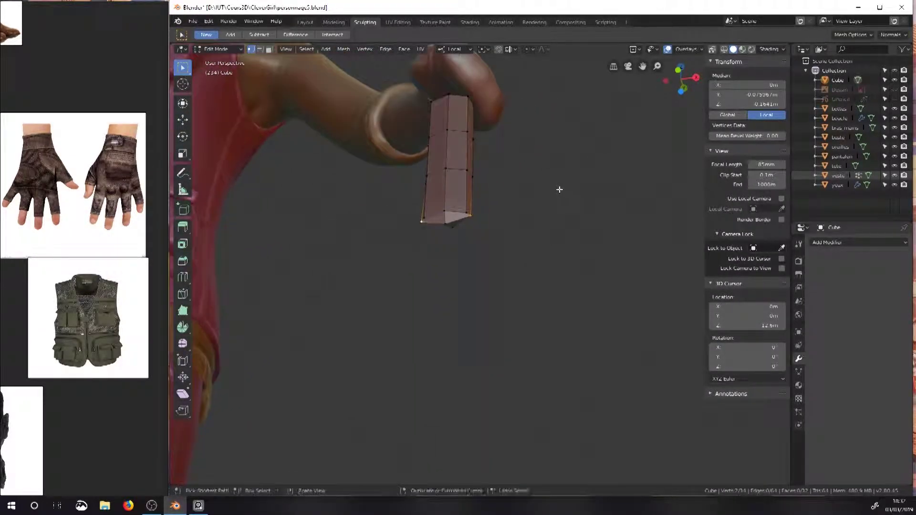
Select the faces at the bottom of the fingertip, scale them along the X axis, and return to Object Mode
{"action": "left_click", "coordinate": [269, 50]}
{"action": "left_click", "coordinate": [454, 220]}
{"action": "middle_click_drag", "start_coordinate": [450, 223], "coordinate": [422, 253]}
{"action": "left_click", "coordinate": [447, 203], "text": "shift"}
{"action": "key", "text": "s"}
{"action": "key", "text": "x"}
{"action": "left_click", "coordinate": [497, 187]}
{"action": "key", "text": "Tab"}
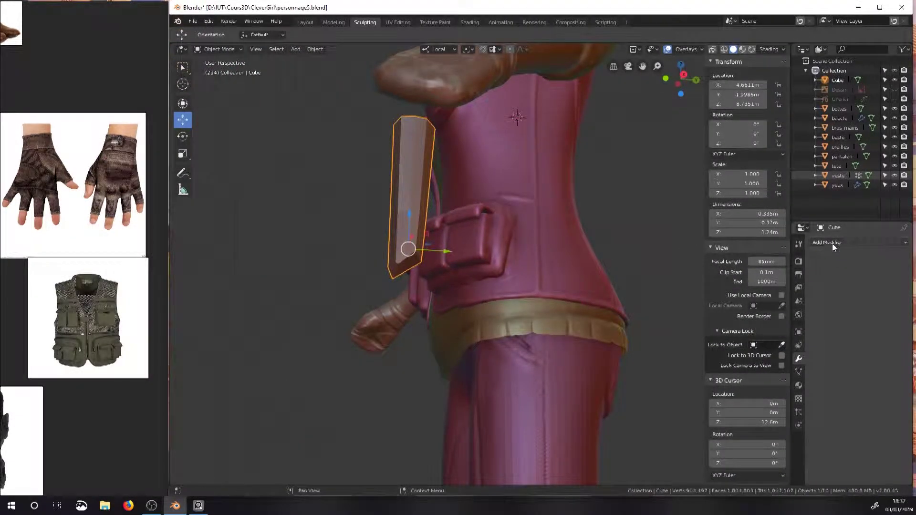
Add a Subdivision Surface modifier with 3 viewport subdivisions to the finger block and apply it
{"action": "left_click", "coordinate": [832, 243]}
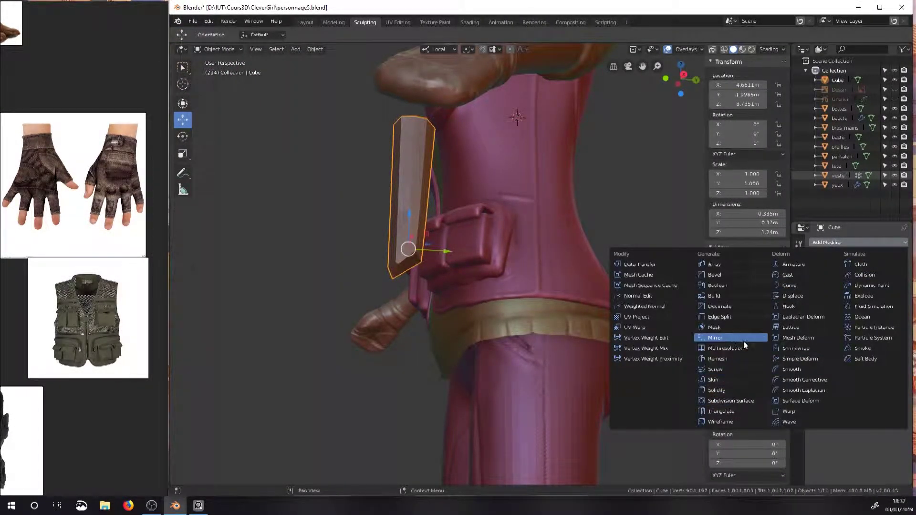
{"action": "left_click", "coordinate": [735, 401]}
{"action": "left_click", "coordinate": [852, 306]}
{"action": "left_click", "coordinate": [853, 306]}
{"action": "mouse_move", "coordinate": [485, 247]}
{"action": "middle_mouse_down"}
{"action": "mouse_move", "coordinate": [527, 238]}
{"action": "mouse_move", "coordinate": [454, 286]}
{"action": "mouse_move", "coordinate": [483, 262]}
{"action": "middle_mouse_up"}
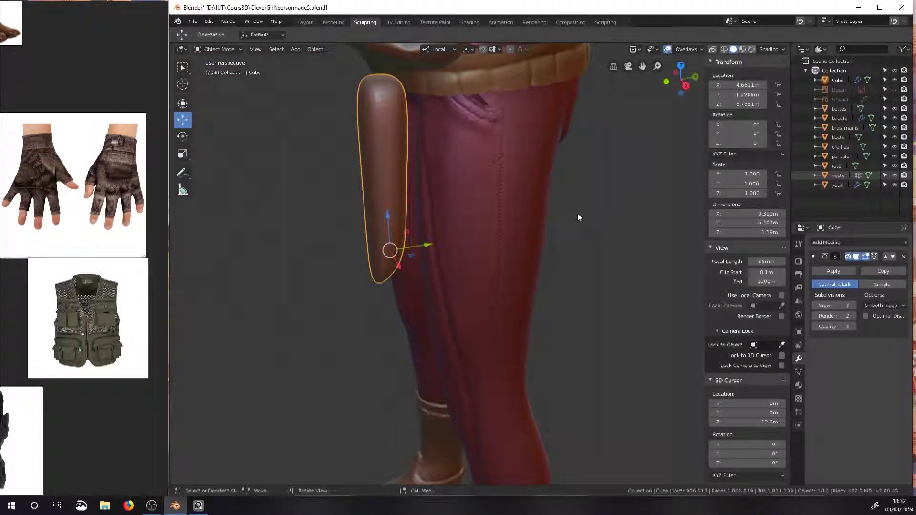
{"action": "left_click", "coordinate": [833, 272]}
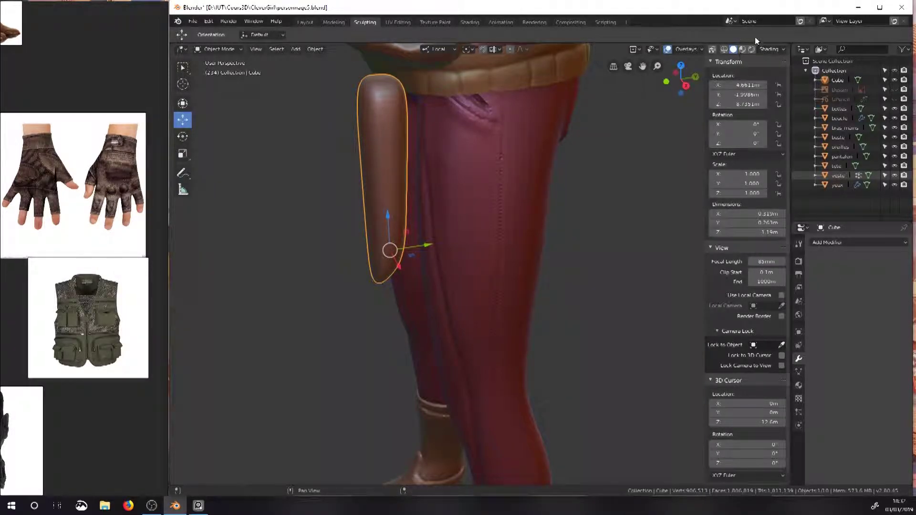
Scale the whole finger mesh down uniformly in Edit Mode to about 0.235 × 0.194 × 0.877 m
{"action": "key", "text": "KP_1"}
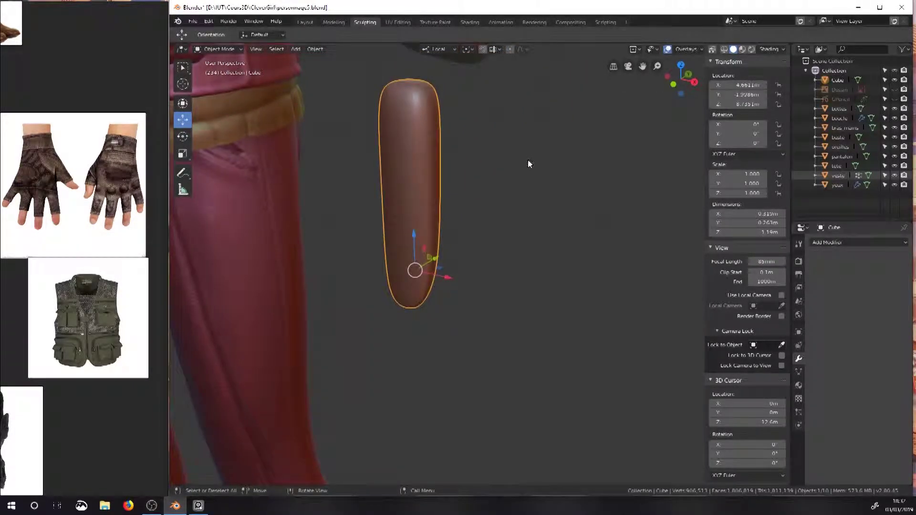
{"action": "key", "text": "KP_5"}
{"action": "scroll", "coordinate": [482, 187], "scroll_direction": "down", "scroll_amount": 3}
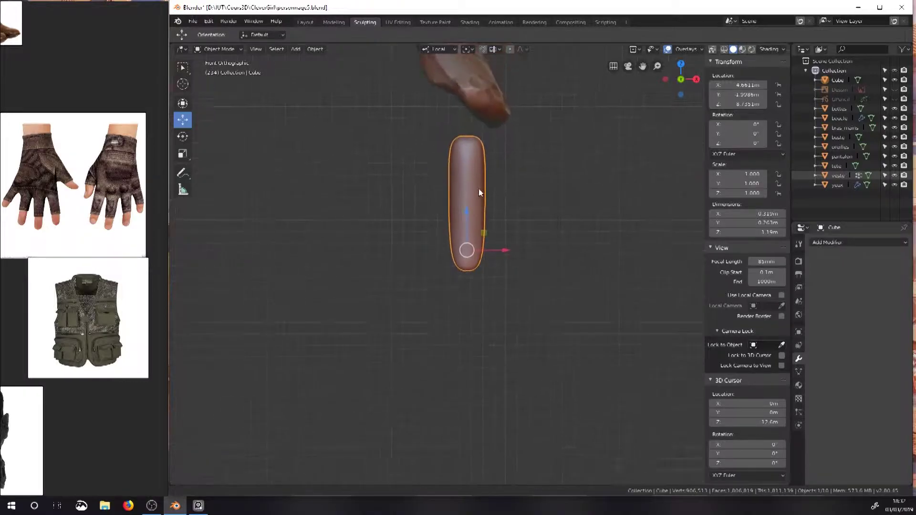
{"action": "key", "text": "KP_3"}
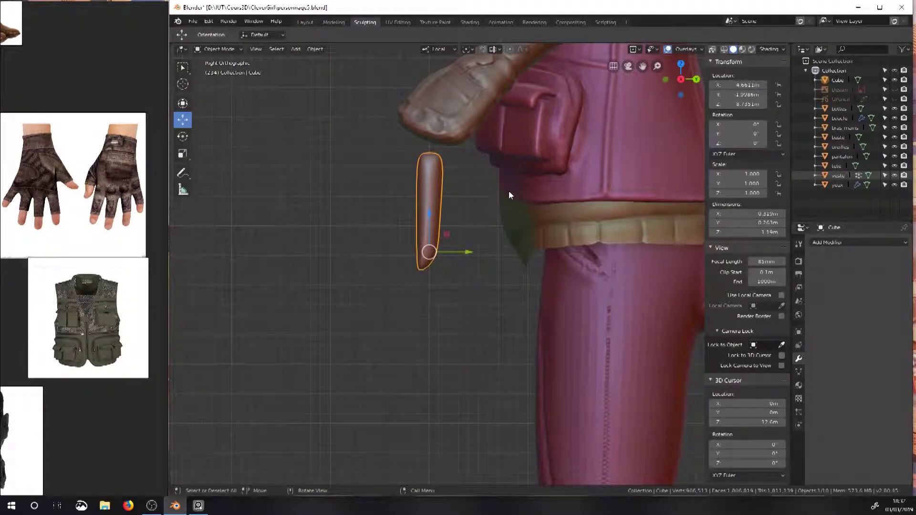
{"action": "key", "text": "Tab"}
{"action": "key", "text": "a"}
{"action": "key", "text": "s"}
{"action": "left_click", "coordinate": [490, 202]}
{"action": "key", "text": "Tab"}
{"action": "middle_click_drag", "start_coordinate": [491, 203], "coordinate": [582, 215]}
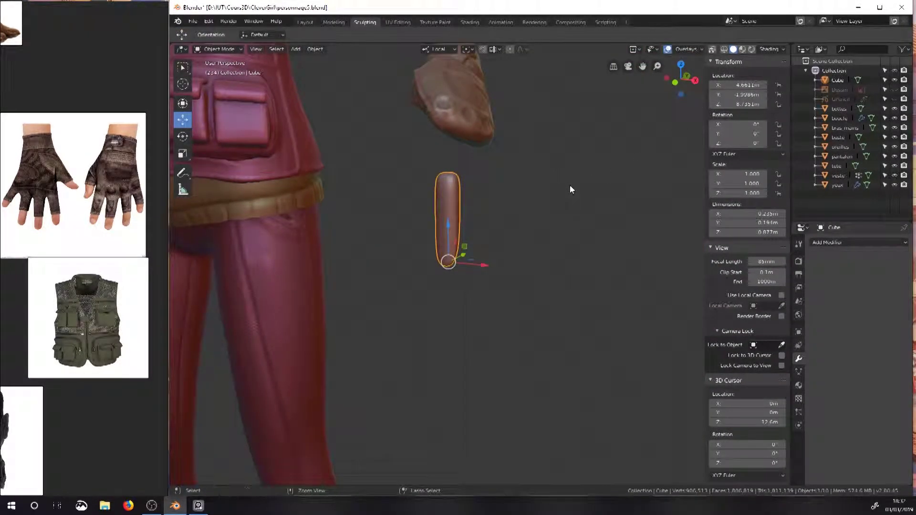
Switch the finger to Sculpt Mode and enable Dyntopo, accepting the confirmation
{"action": "key", "text": "ctrl+Tab"}
{"action": "left_click", "coordinate": [584, 243]}
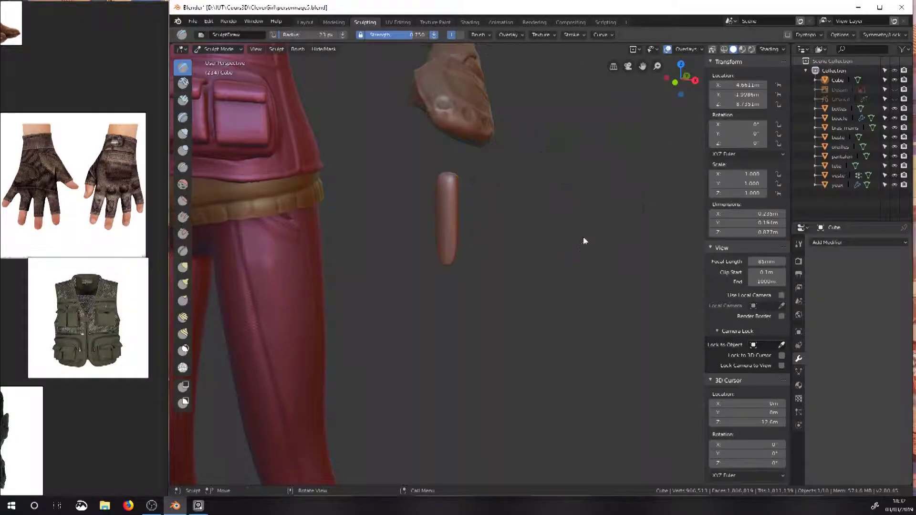
{"action": "left_click", "coordinate": [788, 35]}
{"action": "left_click", "coordinate": [756, 60]}
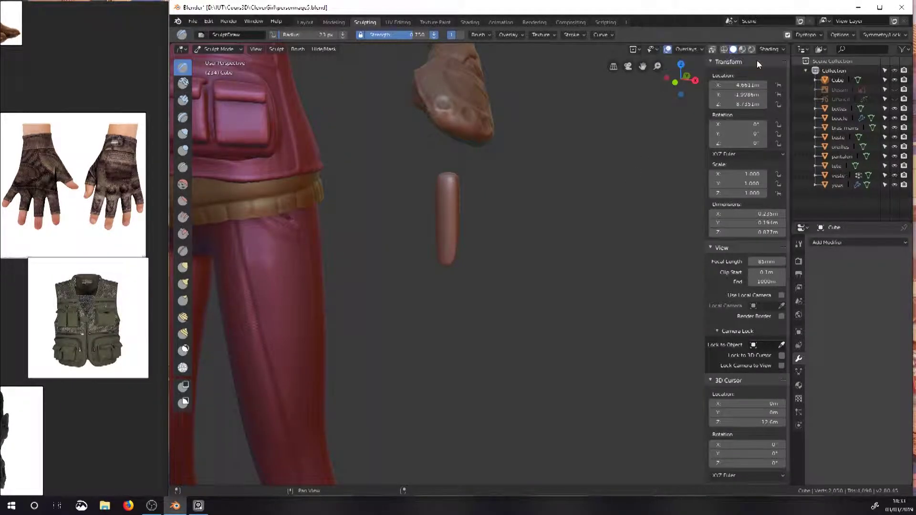
Remove the UV map from the finger's mesh data and open the Dyntopo settings
{"action": "left_click", "coordinate": [798, 371]}
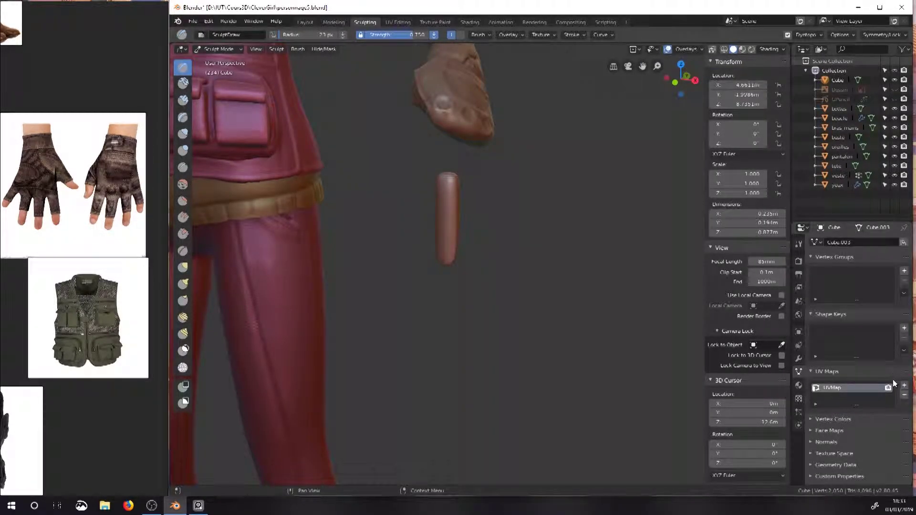
{"action": "left_click", "coordinate": [903, 396]}
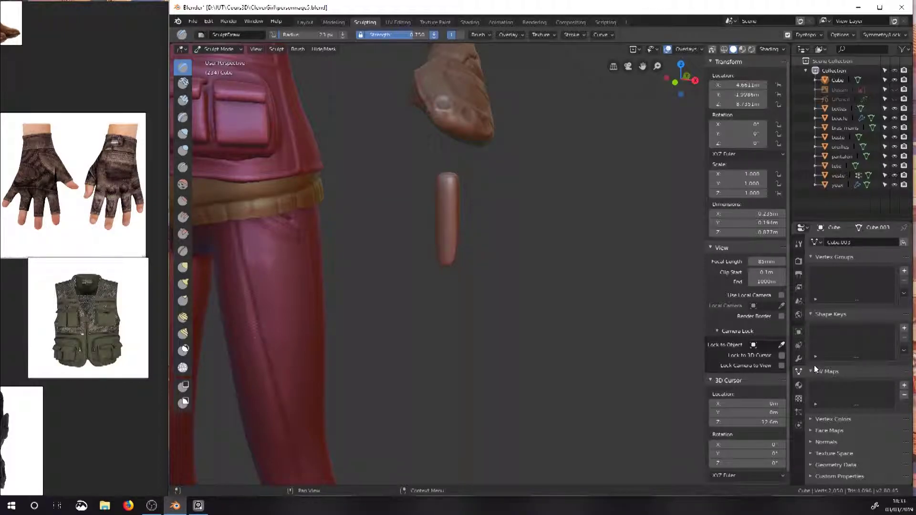
{"action": "left_click", "coordinate": [807, 34]}
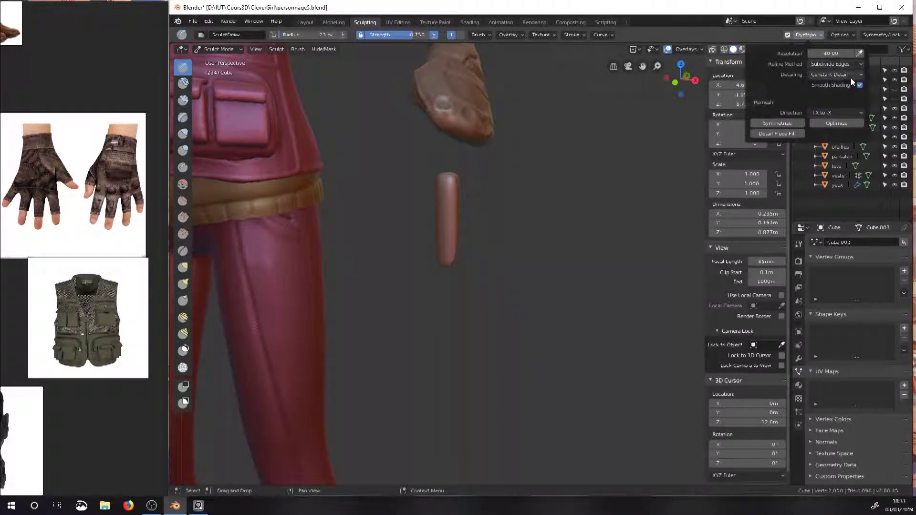
Frame the finger from the front, choose the Clay Strips brush, and enlarge the fingerless glove reference around the fingertips
{"action": "scroll", "coordinate": [539, 210], "scroll_direction": "up", "scroll_amount": 3}
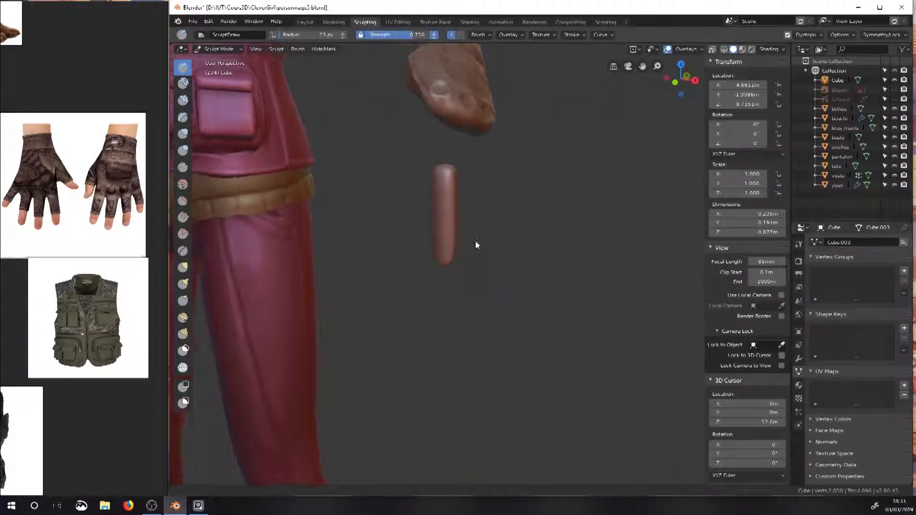
{"action": "mouse_move", "coordinate": [484, 229]}
{"action": "middle_mouse_down"}
{"action": "mouse_move", "coordinate": [427, 235]}
{"action": "mouse_move", "coordinate": [497, 232]}
{"action": "middle_mouse_up"}
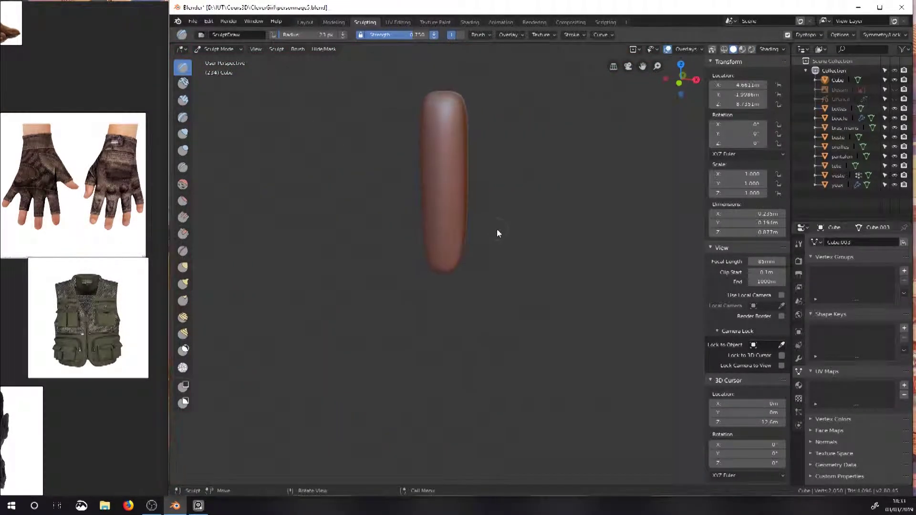
{"action": "key", "text": "KP_1"}
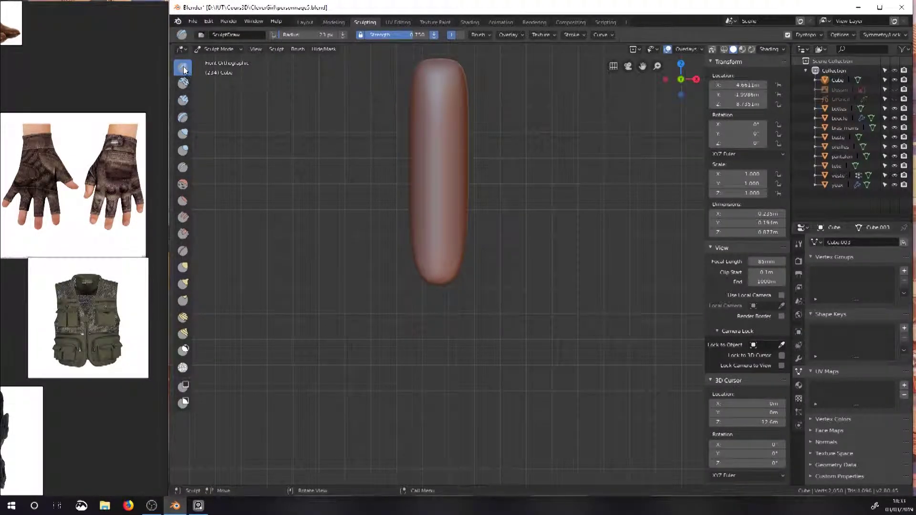
{"action": "left_click", "coordinate": [184, 100]}
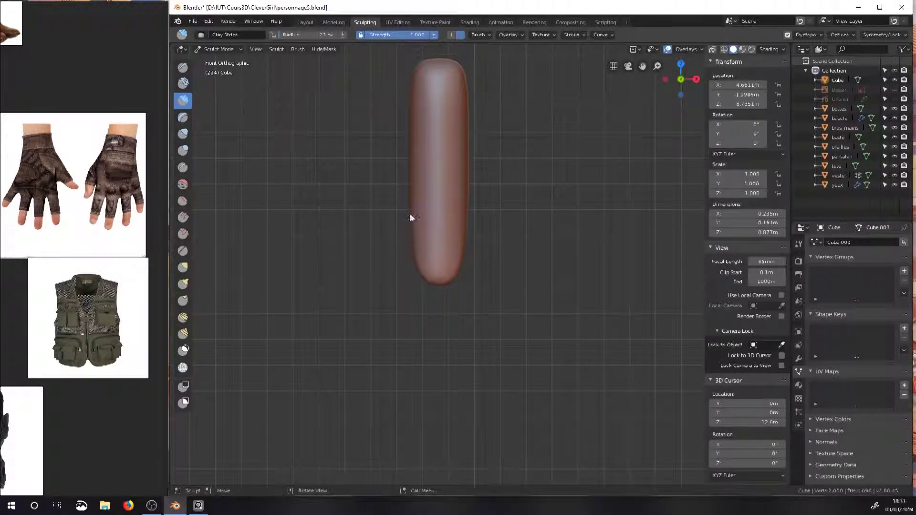
{"action": "middle_click_drag", "start_coordinate": [99, 220], "coordinate": [109, 210]}
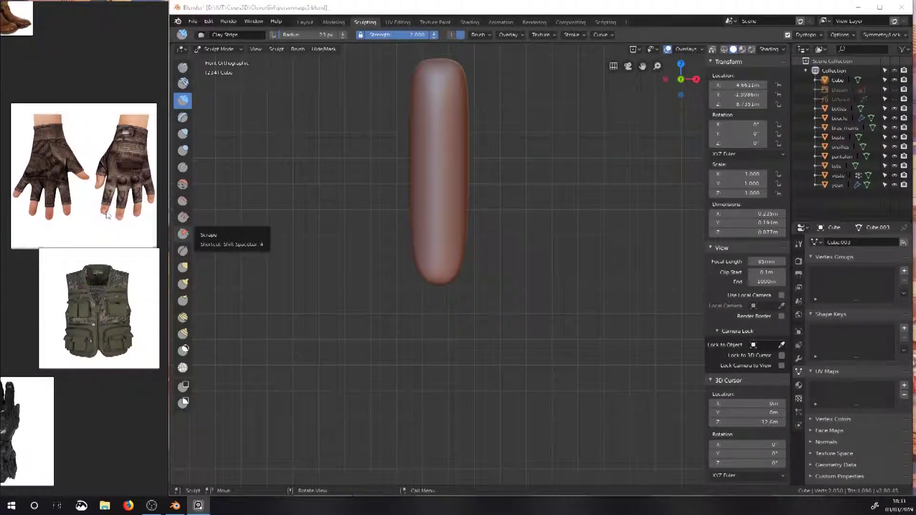
{"action": "scroll", "coordinate": [120, 203], "scroll_direction": "up", "scroll_amount": 4}
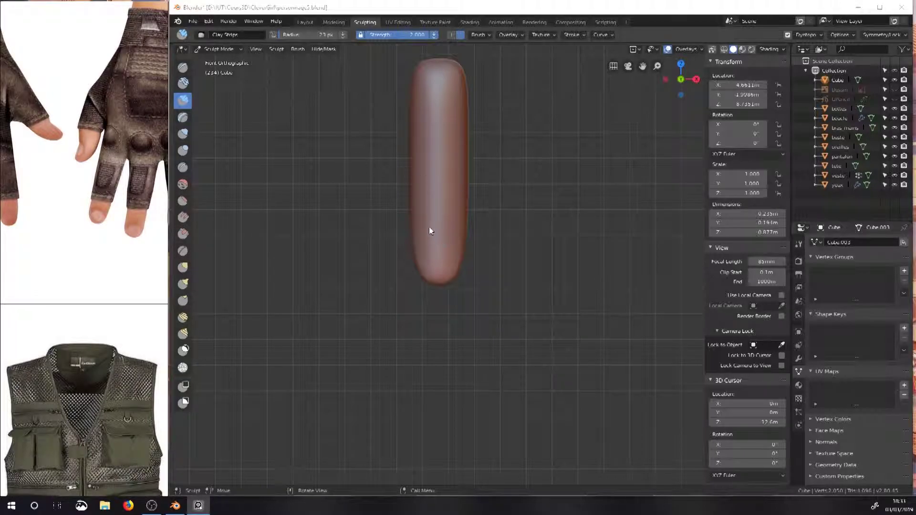
{"action": "left_click_drag", "start_coordinate": [415, 221], "coordinate": [414, 216]}
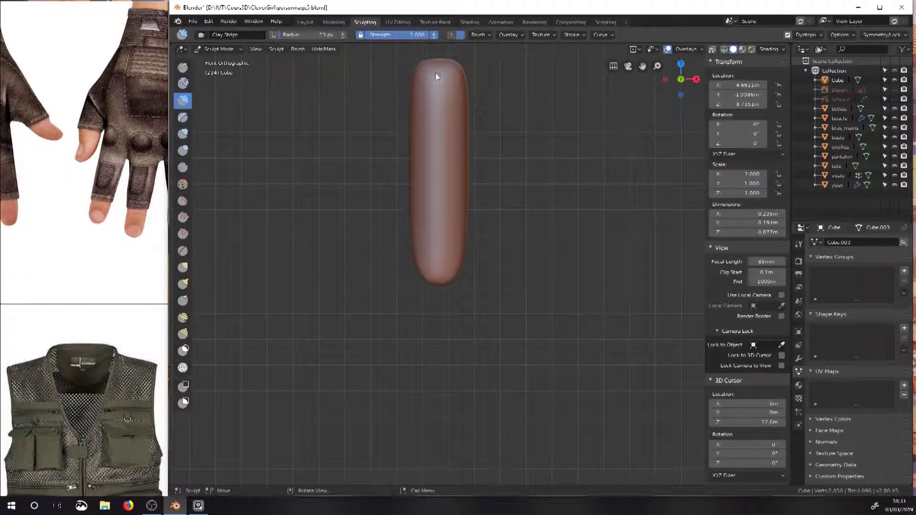
Set the Clay Strips brush strength to 0.5 and turn off Smooth Stroke
{"action": "left_click", "coordinate": [413, 36]}
{"action": "key", "text": "BackSpace"}
{"action": "type", "text": "0.5"}
{"action": "key", "text": "Return"}
{"action": "left_click", "coordinate": [483, 35]}
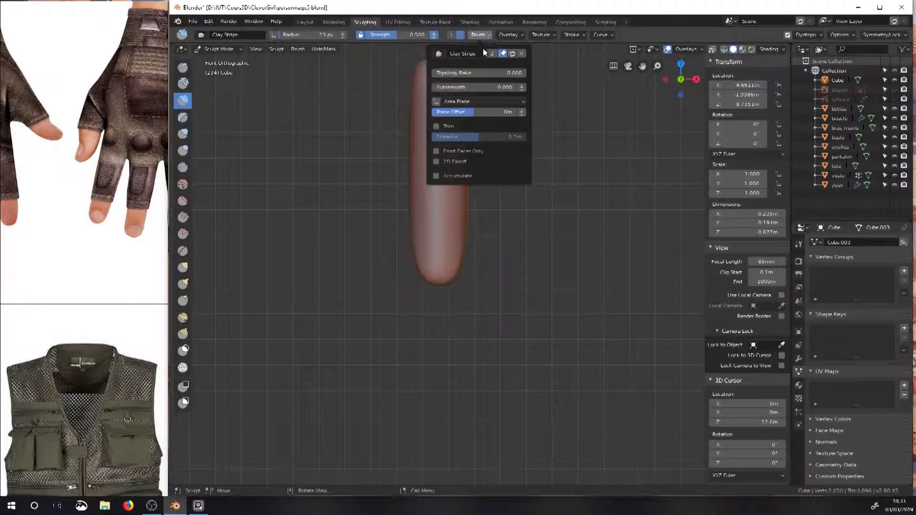
{"action": "mouse_move", "coordinate": [581, 35]}
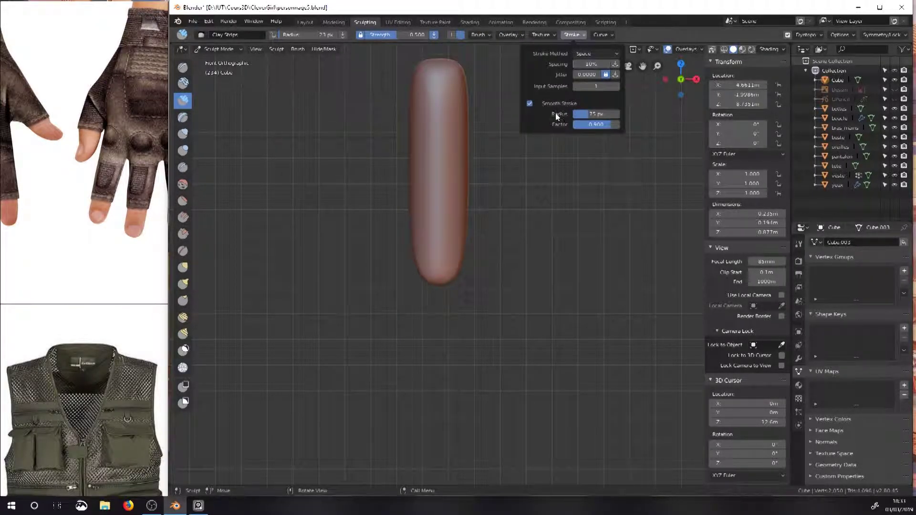
{"action": "left_click", "coordinate": [543, 102]}
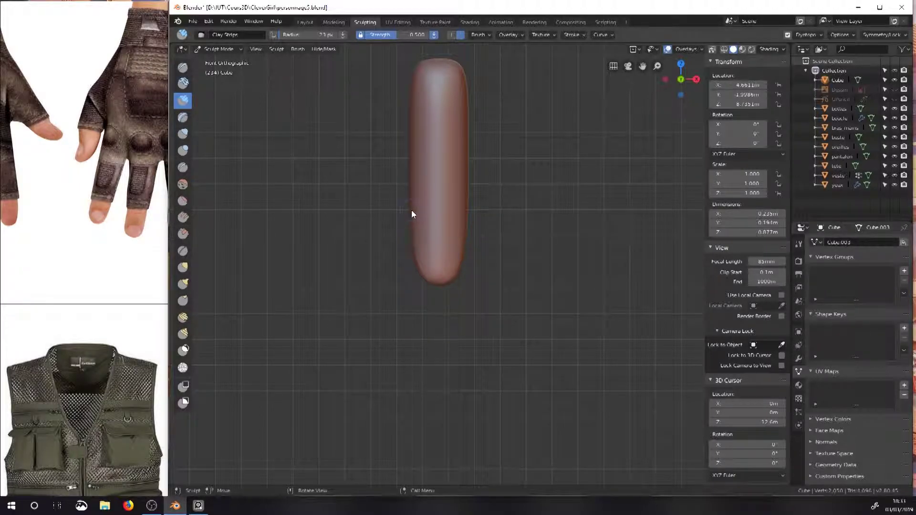
Mark the glove's edge with a stroke across the lower finger and switch the Clay Strips direction to Add
{"action": "left_click_drag", "start_coordinate": [411, 215], "coordinate": [463, 216]}
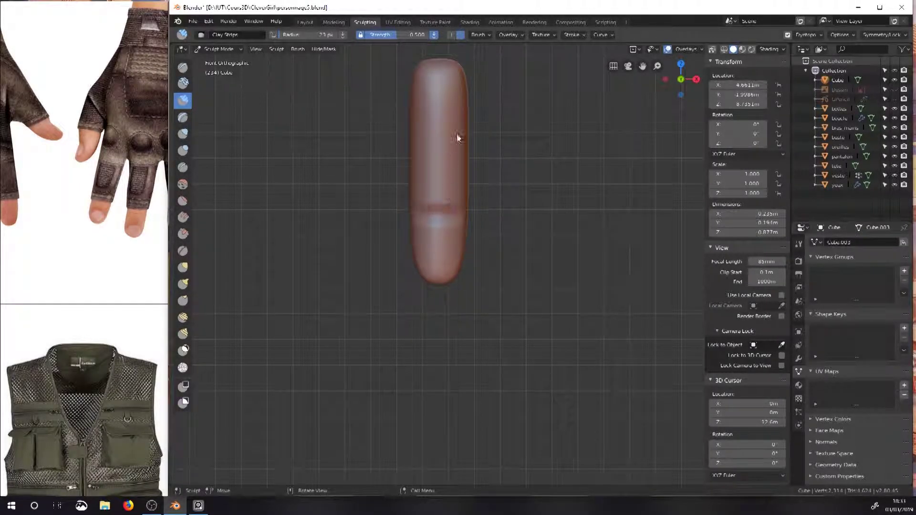
{"action": "left_click", "coordinate": [452, 36]}
{"action": "left_click_drag", "start_coordinate": [430, 213], "coordinate": [446, 208]}
Set the brush radius to 40 px and build up the glove's thickness around the finger above the marked edge
{"action": "mouse_move", "coordinate": [445, 208]}
{"action": "middle_mouse_down"}
{"action": "mouse_move", "coordinate": [380, 215]}
{"action": "mouse_move", "coordinate": [666, 241]}
{"action": "mouse_move", "coordinate": [620, 199]}
{"action": "mouse_move", "coordinate": [474, 256]}
{"action": "middle_mouse_up"}
{"action": "scroll", "coordinate": [620, 200], "scroll_direction": "up", "scroll_amount": 2}
{"action": "key", "text": "f"}
{"action": "left_click", "coordinate": [483, 258]}
{"action": "left_click_drag", "start_coordinate": [443, 93], "coordinate": [449, 235]}
{"action": "mouse_move", "coordinate": [448, 235]}
{"action": "middle_mouse_down"}
{"action": "mouse_move", "coordinate": [625, 170]}
{"action": "mouse_move", "coordinate": [658, 227]}
{"action": "mouse_move", "coordinate": [634, 177]}
{"action": "middle_mouse_up"}
{"action": "middle_click_drag", "start_coordinate": [635, 177], "coordinate": [539, 175]}
{"action": "left_click_drag", "start_coordinate": [539, 175], "coordinate": [523, 204]}
{"action": "mouse_move", "coordinate": [523, 204]}
{"action": "middle_mouse_down"}
{"action": "mouse_move", "coordinate": [549, 186]}
{"action": "mouse_move", "coordinate": [518, 275]}
{"action": "middle_mouse_up"}
{"action": "left_click_drag", "start_coordinate": [518, 275], "coordinate": [537, 269]}
{"action": "mouse_move", "coordinate": [537, 270]}
{"action": "middle_mouse_down"}
{"action": "mouse_move", "coordinate": [465, 267]}
{"action": "mouse_move", "coordinate": [527, 240]}
{"action": "mouse_move", "coordinate": [515, 255]}
{"action": "mouse_move", "coordinate": [475, 176]}
{"action": "middle_mouse_up"}
{"action": "scroll", "coordinate": [528, 239], "scroll_direction": "up", "scroll_amount": 3}
{"action": "left_click_drag", "start_coordinate": [475, 175], "coordinate": [519, 167]}
{"action": "mouse_move", "coordinate": [519, 167]}
{"action": "middle_mouse_down"}
{"action": "mouse_move", "coordinate": [373, 213]}
{"action": "mouse_move", "coordinate": [566, 262]}
{"action": "mouse_move", "coordinate": [544, 289]}
{"action": "middle_mouse_up"}
Shape the nail area on the fingertip with Clay Strips, carving along its sides with inverted strokes and smoothing its middle
{"action": "mouse_move", "coordinate": [544, 289]}
{"action": "left_mouse_down"}
{"action": "mouse_move", "coordinate": [485, 284]}
{"action": "mouse_move", "coordinate": [534, 287]}
{"action": "mouse_move", "coordinate": [498, 328]}
{"action": "mouse_move", "coordinate": [525, 295]}
{"action": "left_mouse_up"}
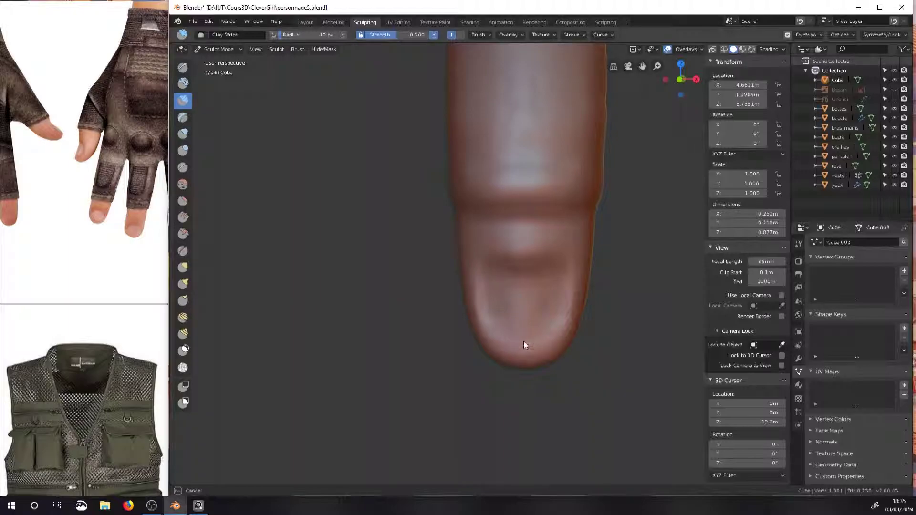
{"action": "left_click_drag", "start_coordinate": [556, 318], "coordinate": [562, 279], "text": "ctrl"}
{"action": "middle_click_drag", "start_coordinate": [564, 273], "coordinate": [537, 250]}
{"action": "left_click_drag", "start_coordinate": [480, 246], "coordinate": [430, 230], "text": "ctrl"}
{"action": "middle_click_drag", "start_coordinate": [430, 230], "coordinate": [477, 245]}
{"action": "mouse_move", "coordinate": [486, 248]}
{"action": "left_mouse_down", "text": "ctrl"}
{"action": "mouse_move", "coordinate": [484, 296]}
{"action": "mouse_move", "coordinate": [479, 254]}
{"action": "mouse_move", "coordinate": [508, 277]}
{"action": "mouse_move", "coordinate": [494, 274]}
{"action": "mouse_move", "coordinate": [488, 298]}
{"action": "left_mouse_up", "text": "ctrl"}
{"action": "mouse_move", "coordinate": [506, 242]}
{"action": "left_mouse_down", "text": "shift"}
{"action": "mouse_move", "coordinate": [530, 238]}
{"action": "mouse_move", "coordinate": [530, 302]}
{"action": "mouse_move", "coordinate": [487, 305]}
{"action": "mouse_move", "coordinate": [524, 302]}
{"action": "mouse_move", "coordinate": [516, 303]}
{"action": "left_mouse_up", "text": "shift"}
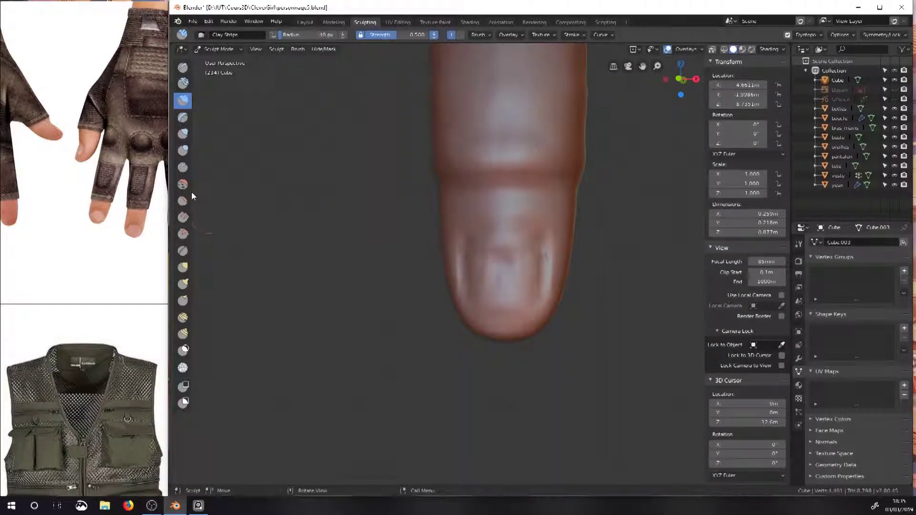
Outline the base and sides of the fingernail with the Crease brush, using a radius of 55 px for the final strokes
{"action": "left_click", "coordinate": [185, 165]}
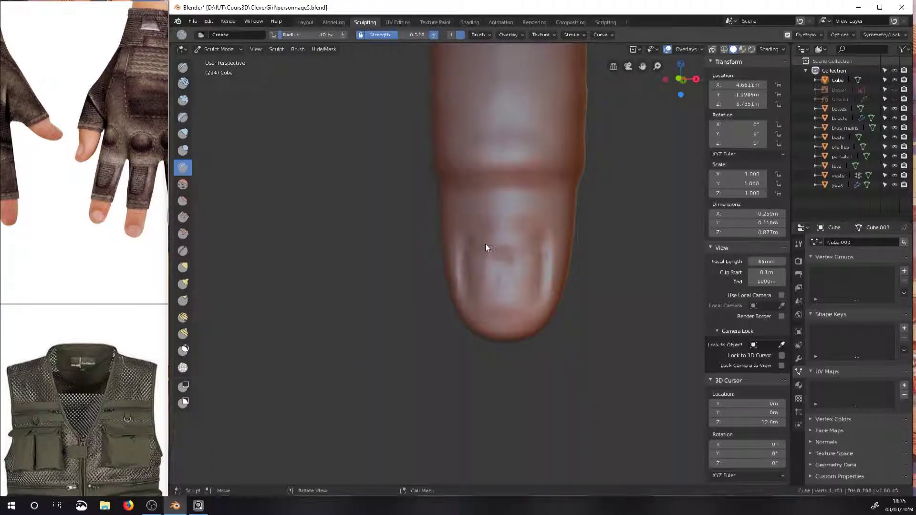
{"action": "key", "text": "f"}
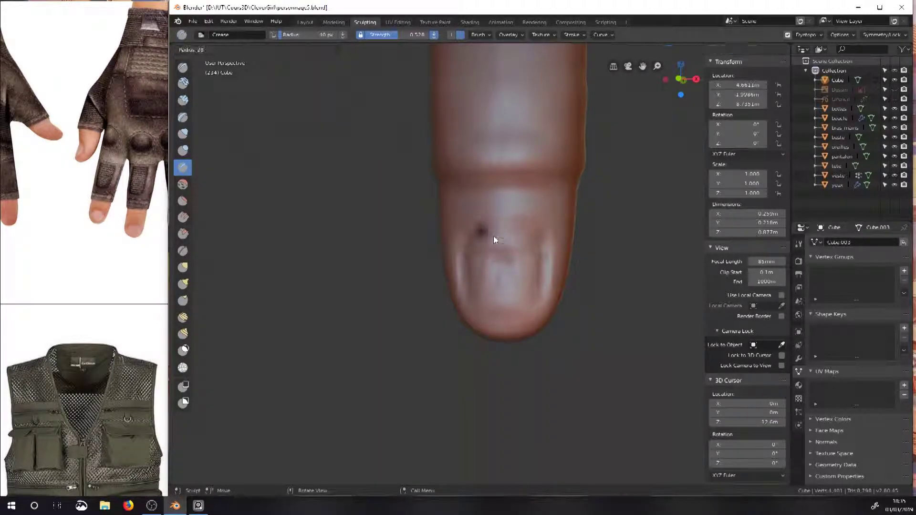
{"action": "left_click", "coordinate": [491, 234]}
{"action": "mouse_move", "coordinate": [468, 293]}
{"action": "left_mouse_down"}
{"action": "mouse_move", "coordinate": [466, 301]}
{"action": "mouse_move", "coordinate": [462, 263]}
{"action": "mouse_move", "coordinate": [482, 225]}
{"action": "mouse_move", "coordinate": [466, 262]}
{"action": "mouse_move", "coordinate": [551, 221]}
{"action": "mouse_move", "coordinate": [506, 235]}
{"action": "left_mouse_up"}
{"action": "mouse_move", "coordinate": [521, 238]}
{"action": "middle_mouse_down"}
{"action": "mouse_move", "coordinate": [565, 255]}
{"action": "mouse_move", "coordinate": [551, 272]}
{"action": "middle_mouse_up"}
{"action": "key", "text": "f"}
{"action": "left_click", "coordinate": [551, 273]}
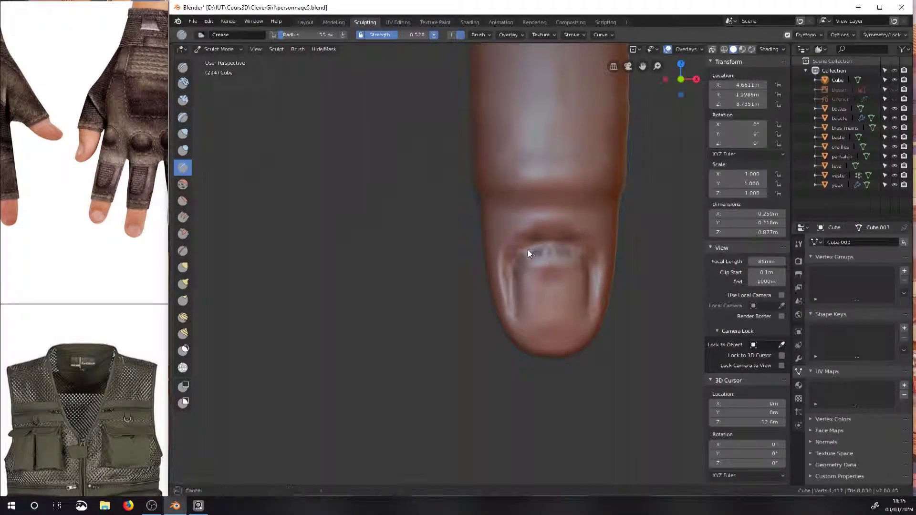
{"action": "mouse_move", "coordinate": [540, 244]}
{"action": "left_mouse_down"}
{"action": "mouse_move", "coordinate": [520, 239]}
{"action": "mouse_move", "coordinate": [565, 251]}
{"action": "mouse_move", "coordinate": [581, 302]}
{"action": "left_mouse_up"}
Smooth the creased outline around the fingernail
{"action": "left_click", "coordinate": [181, 187]}
{"action": "left_click_drag", "start_coordinate": [513, 279], "coordinate": [514, 304], "text": "shift"}
{"action": "middle_click_drag", "start_coordinate": [579, 256], "coordinate": [510, 275]}
Trace the full contour of the fingernail with the Crease brush at a radius of 22 px
{"action": "left_click", "coordinate": [182, 168]}
{"action": "left_click", "coordinate": [574, 35]}
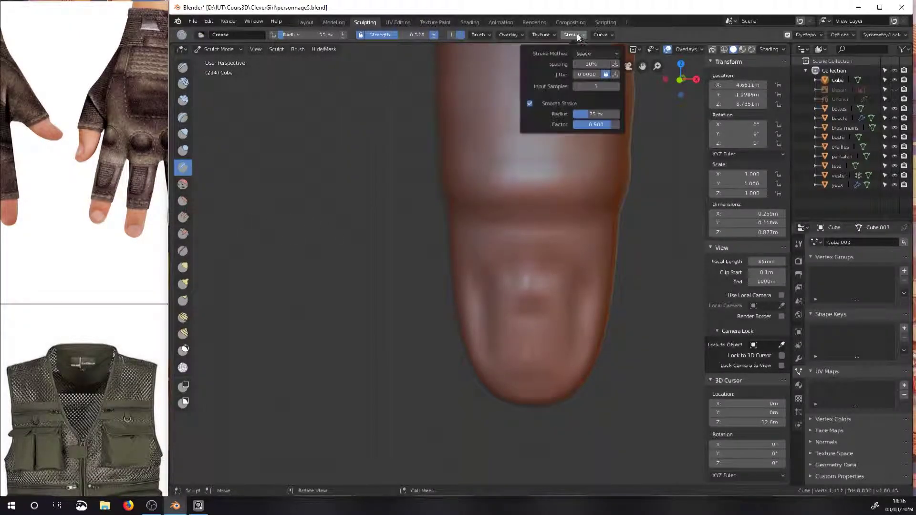
{"action": "key", "text": "f"}
{"action": "left_click", "coordinate": [485, 349]}
{"action": "mouse_move", "coordinate": [484, 348]}
{"action": "left_mouse_down"}
{"action": "mouse_move", "coordinate": [477, 292]}
{"action": "mouse_move", "coordinate": [503, 264]}
{"action": "mouse_move", "coordinate": [482, 277]}
{"action": "mouse_move", "coordinate": [483, 349]}
{"action": "mouse_move", "coordinate": [516, 259]}
{"action": "mouse_move", "coordinate": [479, 310]}
{"action": "mouse_move", "coordinate": [548, 262]}
{"action": "mouse_move", "coordinate": [578, 308]}
{"action": "mouse_move", "coordinate": [486, 353]}
{"action": "mouse_move", "coordinate": [501, 376]}
{"action": "mouse_move", "coordinate": [528, 387]}
{"action": "mouse_move", "coordinate": [568, 380]}
{"action": "mouse_move", "coordinate": [556, 382]}
{"action": "mouse_move", "coordinate": [576, 358]}
{"action": "left_mouse_up"}
{"action": "middle_click_drag", "start_coordinate": [576, 358], "coordinate": [568, 331]}
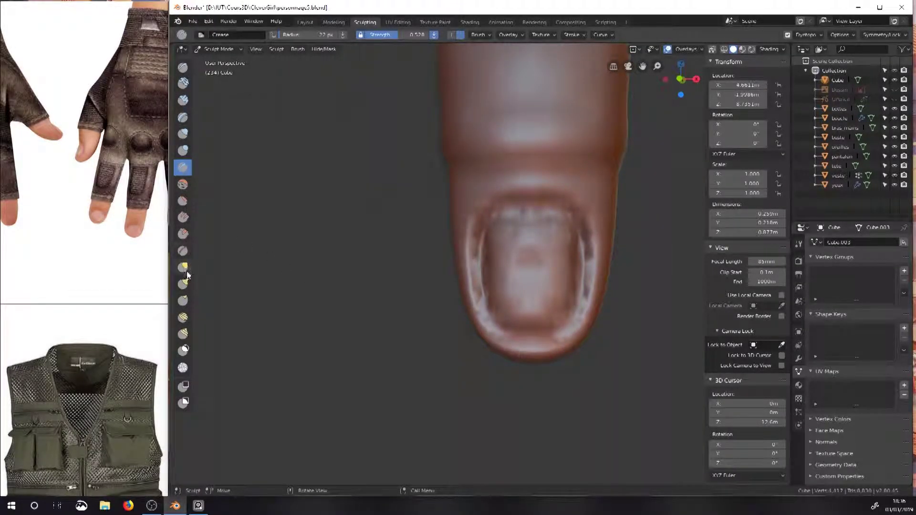
Tighten the groove around the fingernail with the Pinch/Magnify brush at a radius of 59 px
{"action": "left_click", "coordinate": [185, 253]}
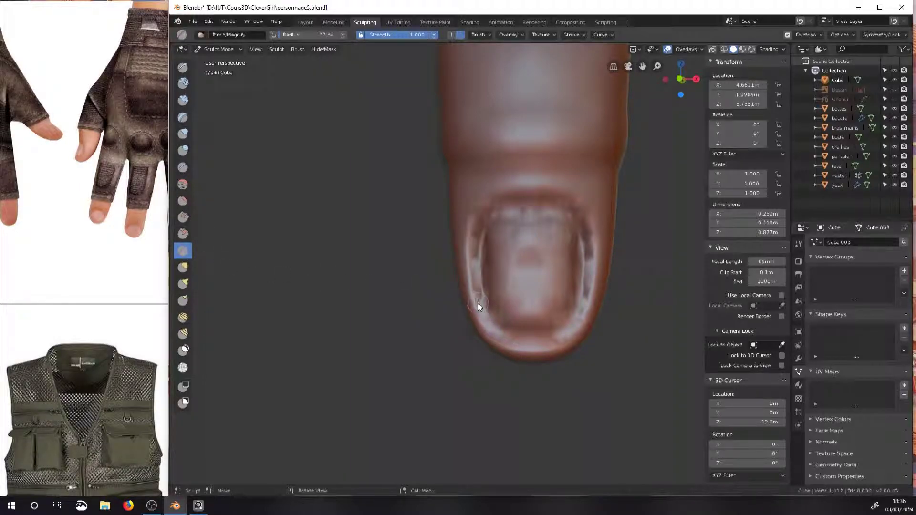
{"action": "key", "text": "f"}
{"action": "left_click", "coordinate": [497, 304]}
{"action": "mouse_move", "coordinate": [481, 303]}
{"action": "left_mouse_down"}
{"action": "mouse_move", "coordinate": [473, 257]}
{"action": "mouse_move", "coordinate": [493, 221]}
{"action": "mouse_move", "coordinate": [578, 207]}
{"action": "mouse_move", "coordinate": [583, 303]}
{"action": "mouse_move", "coordinate": [565, 334]}
{"action": "mouse_move", "coordinate": [520, 340]}
{"action": "left_mouse_up"}
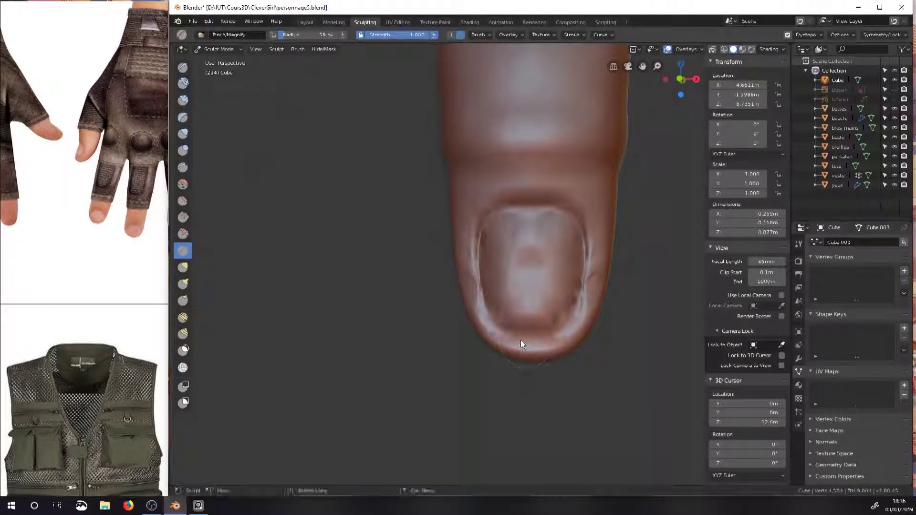
{"action": "mouse_move", "coordinate": [567, 325]}
{"action": "middle_mouse_down"}
{"action": "mouse_move", "coordinate": [530, 309]}
{"action": "mouse_move", "coordinate": [534, 293]}
{"action": "mouse_move", "coordinate": [525, 290]}
{"action": "middle_mouse_up"}
Crease the free edge of the nail at the fingertip with the Crease brush after adjusting its radius
{"action": "left_click", "coordinate": [183, 67]}
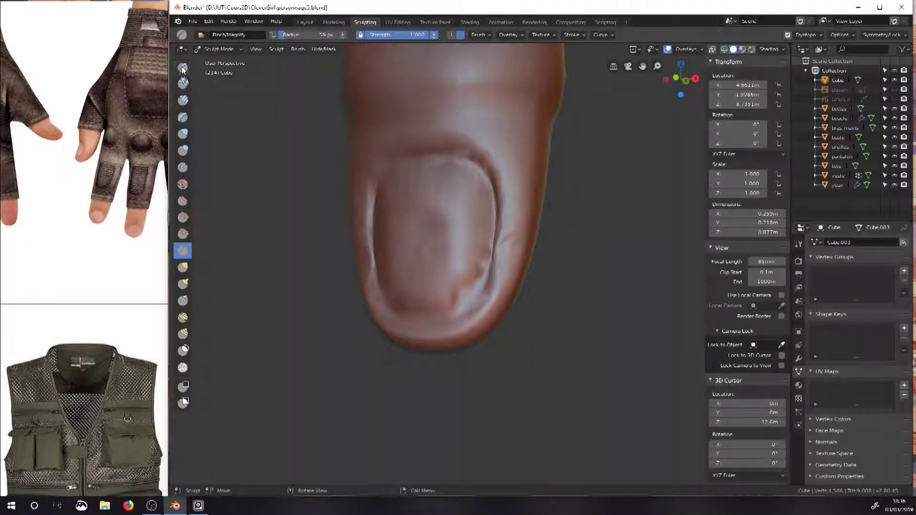
{"action": "mouse_move", "coordinate": [432, 222]}
{"action": "middle_mouse_down"}
{"action": "mouse_move", "coordinate": [480, 241]}
{"action": "mouse_move", "coordinate": [482, 214]}
{"action": "middle_mouse_up"}
{"action": "scroll", "coordinate": [484, 215], "scroll_direction": "down", "scroll_amount": 1}
{"action": "scroll", "coordinate": [496, 217], "scroll_direction": "up", "scroll_amount": 3}
{"action": "mouse_move", "coordinate": [523, 164]}
{"action": "middle_mouse_down", "text": "shift"}
{"action": "mouse_move", "coordinate": [426, 242]}
{"action": "mouse_move", "coordinate": [429, 256]}
{"action": "mouse_move", "coordinate": [365, 275]}
{"action": "mouse_move", "coordinate": [554, 284]}
{"action": "mouse_move", "coordinate": [514, 281]}
{"action": "middle_mouse_up", "text": "shift"}
{"action": "left_click", "coordinate": [183, 100]}
{"action": "key", "text": "shift+c"}
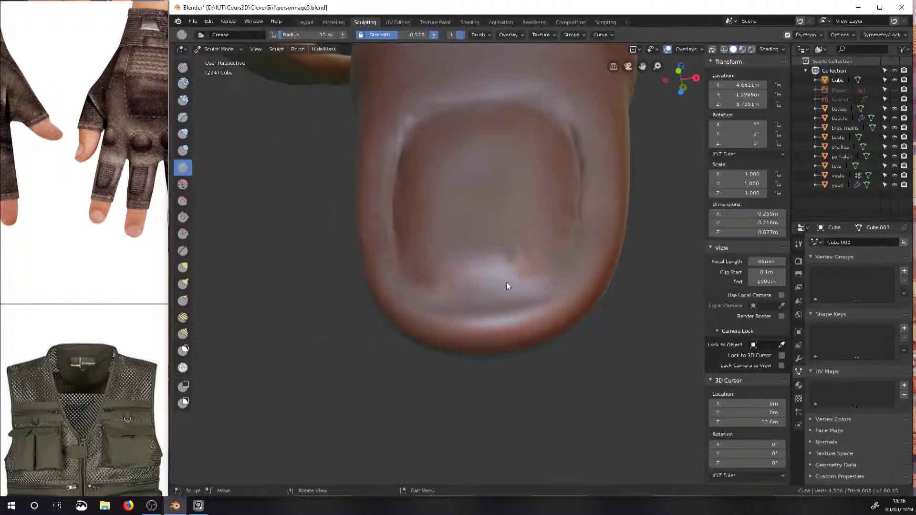
{"action": "key", "text": "f"}
{"action": "left_click", "coordinate": [434, 272]}
{"action": "mouse_move", "coordinate": [419, 268]}
{"action": "left_mouse_down"}
{"action": "mouse_move", "coordinate": [454, 265]}
{"action": "mouse_move", "coordinate": [419, 262]}
{"action": "left_mouse_up"}
{"action": "left_click_drag", "start_coordinate": [507, 263], "coordinate": [409, 259]}
Resize the Crease brush and extend the crease along the nail's free edge toward its corner
{"action": "middle_click_drag", "start_coordinate": [408, 259], "coordinate": [425, 257]}
{"action": "left_click_drag", "start_coordinate": [325, 336], "coordinate": [372, 329]}
{"action": "key", "text": "f"}
{"action": "left_click", "coordinate": [335, 354]}
{"action": "mouse_move", "coordinate": [329, 353]}
{"action": "left_mouse_down"}
{"action": "mouse_move", "coordinate": [309, 359]}
{"action": "mouse_move", "coordinate": [325, 352]}
{"action": "left_mouse_up"}
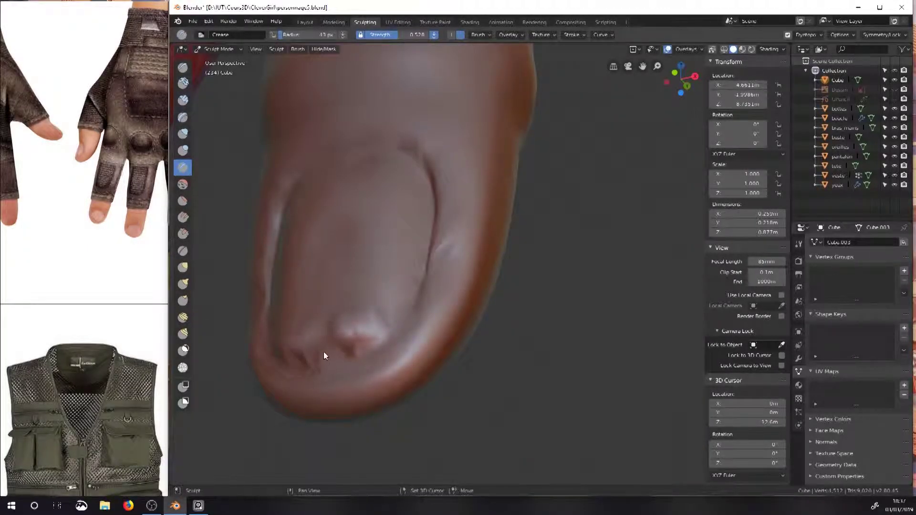
Pinch the creases along the nail's free edge together with the Pinch/Magnify brush
{"action": "middle_click_drag", "start_coordinate": [362, 330], "coordinate": [385, 325]}
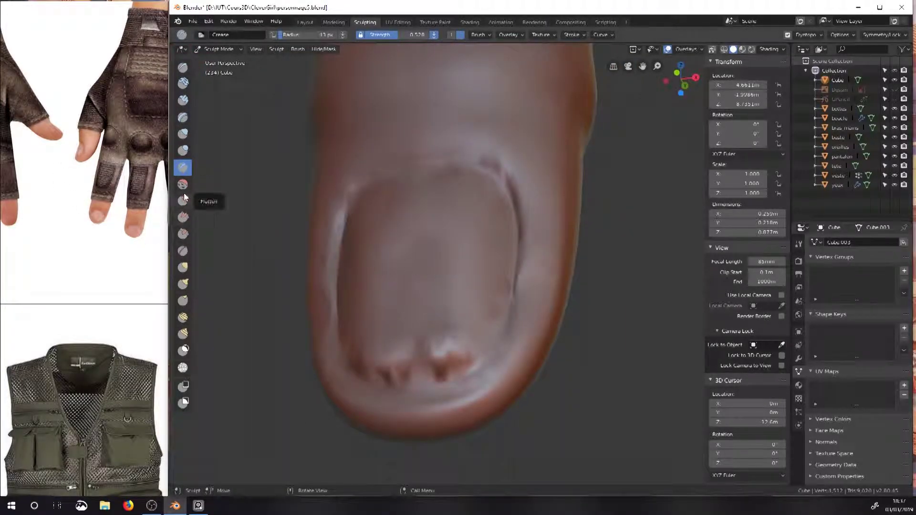
{"action": "left_click", "coordinate": [183, 251]}
{"action": "mouse_move", "coordinate": [355, 362]}
{"action": "left_mouse_down"}
{"action": "mouse_move", "coordinate": [468, 352]}
{"action": "mouse_move", "coordinate": [495, 325]}
{"action": "left_mouse_up"}
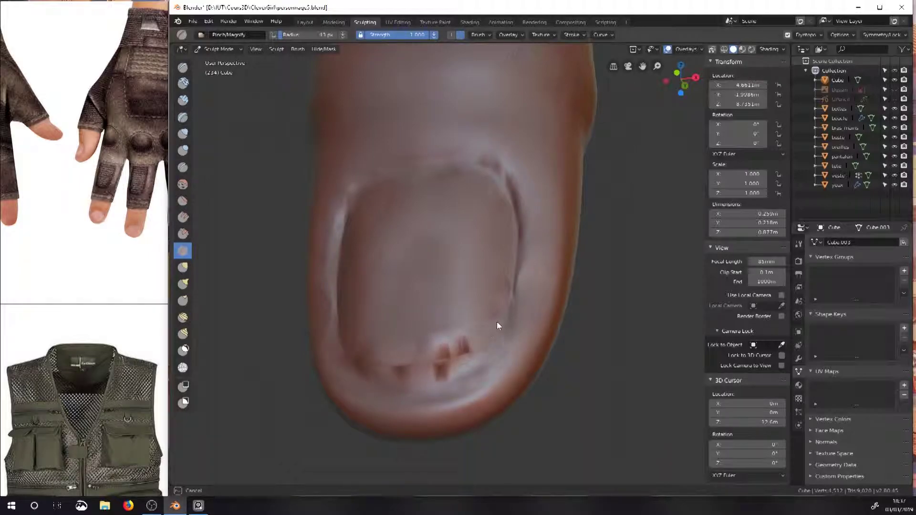
{"action": "mouse_move", "coordinate": [394, 371]}
{"action": "left_mouse_down"}
{"action": "mouse_move", "coordinate": [372, 368]}
{"action": "mouse_move", "coordinate": [468, 343]}
{"action": "mouse_move", "coordinate": [405, 352]}
{"action": "mouse_move", "coordinate": [444, 353]}
{"action": "mouse_move", "coordinate": [423, 370]}
{"action": "mouse_move", "coordinate": [461, 359]}
{"action": "left_mouse_up"}
{"action": "middle_click_drag", "start_coordinate": [461, 359], "coordinate": [454, 381]}
Crease the glove's edge across the finger above the nail with the Crease brush
{"action": "scroll", "coordinate": [425, 370], "scroll_direction": "down", "scroll_amount": 1}
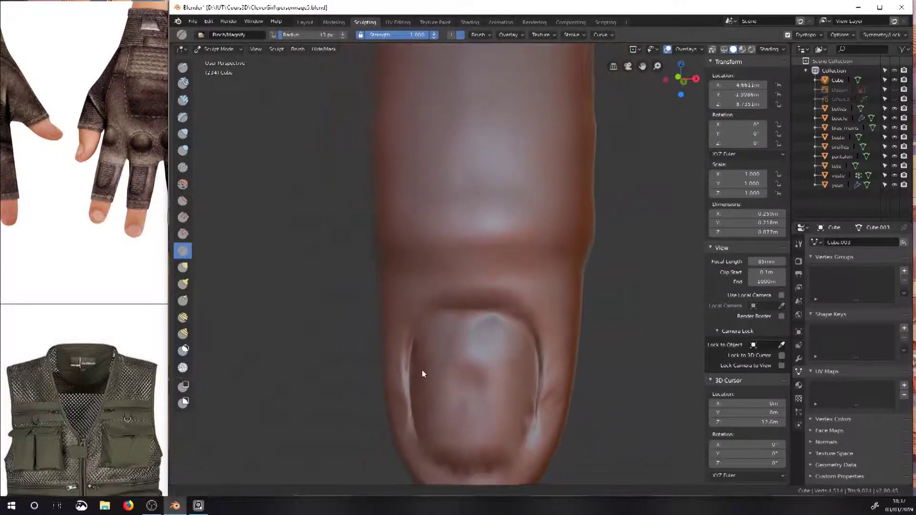
{"action": "scroll", "coordinate": [471, 342], "scroll_direction": "up", "scroll_amount": 1}
{"action": "mouse_move", "coordinate": [470, 342]}
{"action": "middle_mouse_down"}
{"action": "mouse_move", "coordinate": [517, 207]}
{"action": "mouse_move", "coordinate": [464, 376]}
{"action": "mouse_move", "coordinate": [470, 318]}
{"action": "middle_mouse_up"}
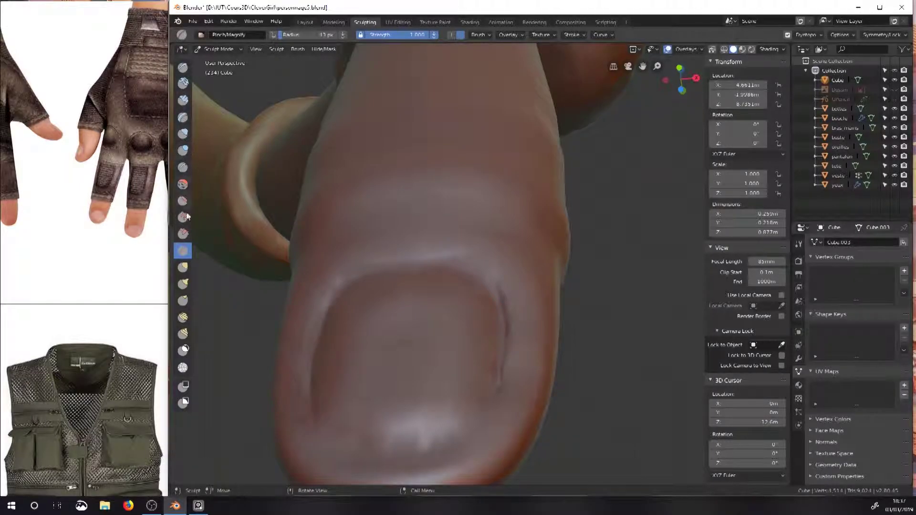
{"action": "left_click", "coordinate": [183, 167]}
{"action": "mouse_move", "coordinate": [368, 216]}
{"action": "left_mouse_down"}
{"action": "mouse_move", "coordinate": [453, 198]}
{"action": "mouse_move", "coordinate": [498, 213]}
{"action": "mouse_move", "coordinate": [487, 207]}
{"action": "left_mouse_up"}
{"action": "mouse_move", "coordinate": [487, 207]}
{"action": "middle_mouse_down"}
{"action": "mouse_move", "coordinate": [496, 223]}
{"action": "mouse_move", "coordinate": [388, 235]}
{"action": "middle_mouse_up"}
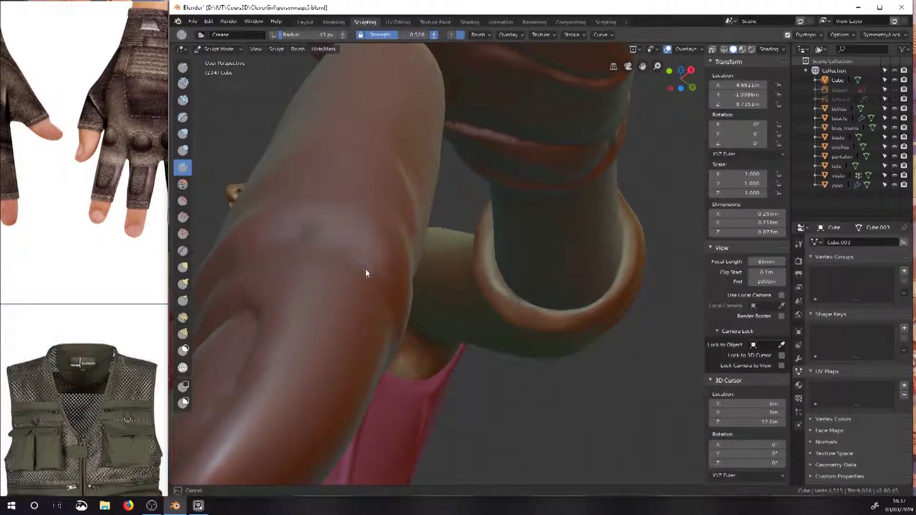
{"action": "middle_click_drag", "start_coordinate": [387, 288], "coordinate": [320, 237]}
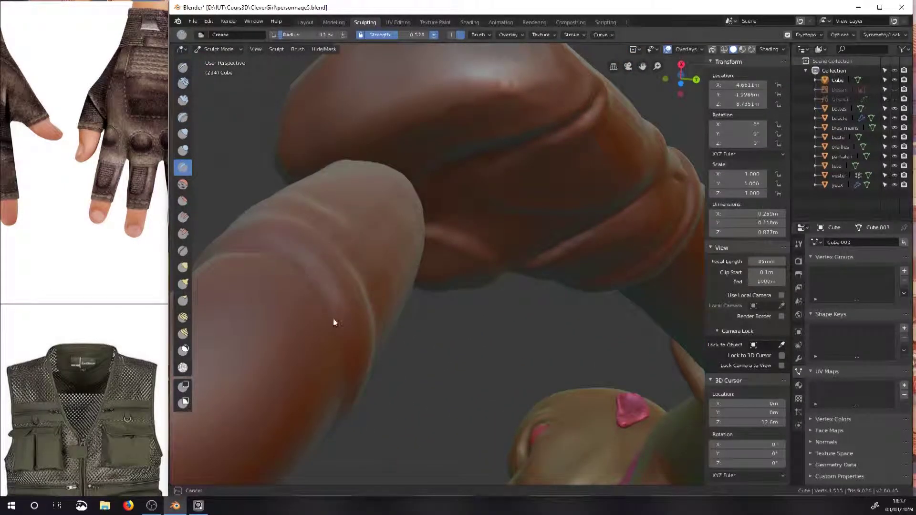
{"action": "middle_click_drag", "start_coordinate": [341, 408], "coordinate": [231, 438]}
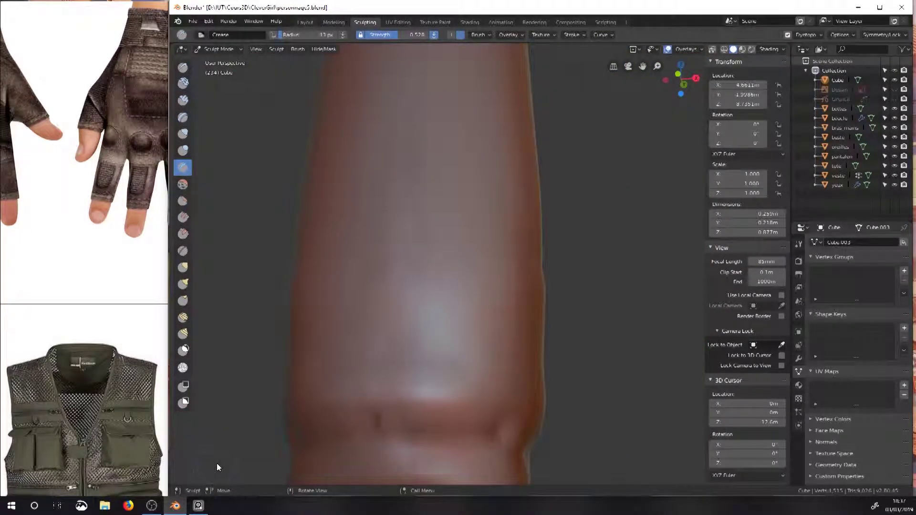
Build up a short ridge across the middle of the finger's back with the Clay Strips brush at strength 1.000
{"action": "scroll", "coordinate": [375, 355], "scroll_direction": "down", "scroll_amount": 2}
{"action": "mouse_move", "coordinate": [463, 264]}
{"action": "middle_mouse_down"}
{"action": "mouse_move", "coordinate": [440, 323]}
{"action": "mouse_move", "coordinate": [428, 286]}
{"action": "middle_mouse_up"}
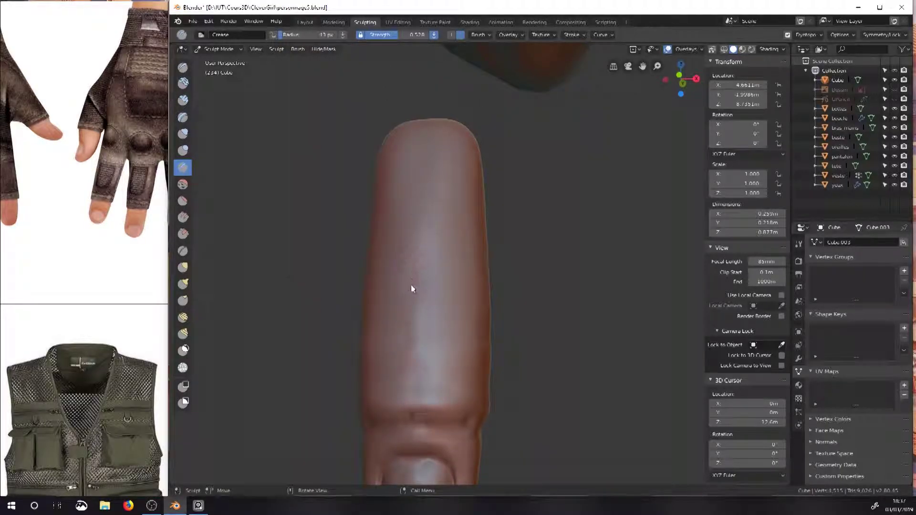
{"action": "left_click", "coordinate": [183, 100]}
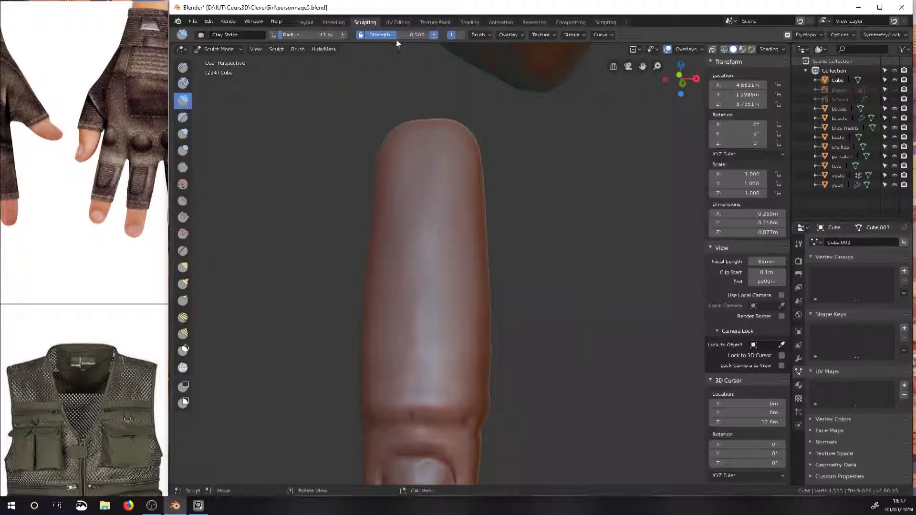
{"action": "left_click", "coordinate": [607, 36]}
{"action": "left_click_drag", "start_coordinate": [396, 33], "coordinate": [451, 34]}
{"action": "mouse_move", "coordinate": [412, 279]}
{"action": "left_mouse_down"}
{"action": "mouse_move", "coordinate": [399, 282]}
{"action": "mouse_move", "coordinate": [433, 282]}
{"action": "left_mouse_up"}
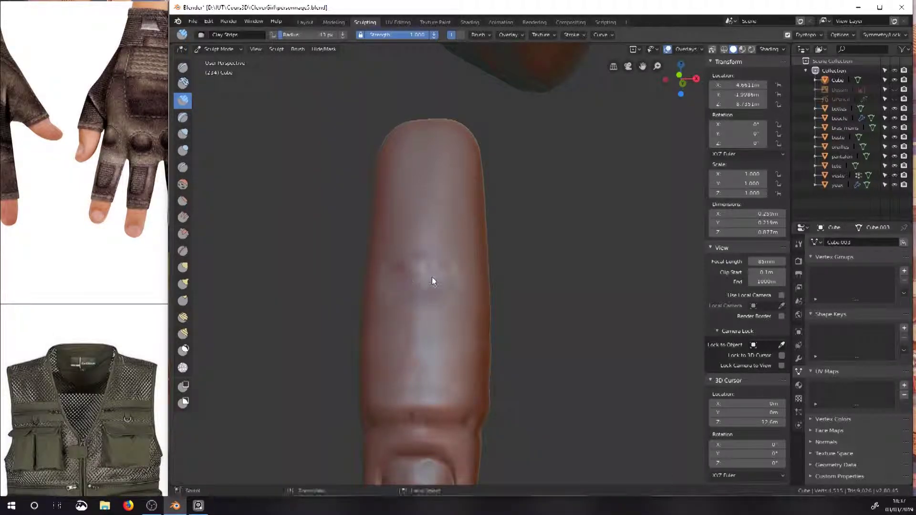
Try building up a raised patch along the finger's back with Clay Strips strokes, and undo the strokes
{"action": "mouse_move", "coordinate": [396, 229]}
{"action": "left_mouse_down"}
{"action": "mouse_move", "coordinate": [433, 237]}
{"action": "mouse_move", "coordinate": [396, 276]}
{"action": "mouse_move", "coordinate": [391, 318]}
{"action": "mouse_move", "coordinate": [409, 347]}
{"action": "mouse_move", "coordinate": [420, 315]}
{"action": "left_mouse_up"}
{"action": "mouse_move", "coordinate": [417, 253]}
{"action": "left_mouse_down"}
{"action": "mouse_move", "coordinate": [434, 235]}
{"action": "mouse_move", "coordinate": [452, 271]}
{"action": "mouse_move", "coordinate": [450, 293]}
{"action": "mouse_move", "coordinate": [415, 340]}
{"action": "mouse_move", "coordinate": [409, 273]}
{"action": "mouse_move", "coordinate": [406, 306]}
{"action": "left_mouse_up"}
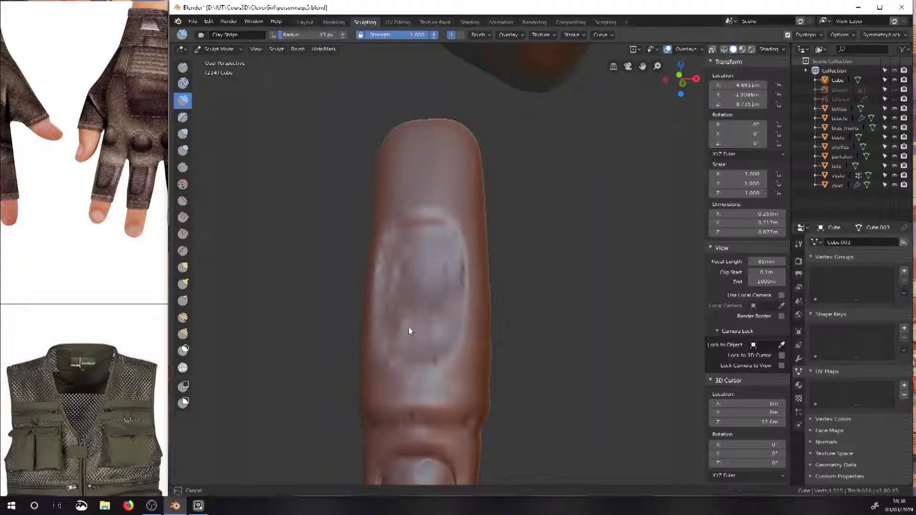
{"action": "middle_click_drag", "start_coordinate": [424, 321], "coordinate": [466, 328]}
{"action": "key", "text": "ctrl+z"}
{"action": "key", "text": "ctrl+z"}
{"action": "key", "text": "ctrl+z"}
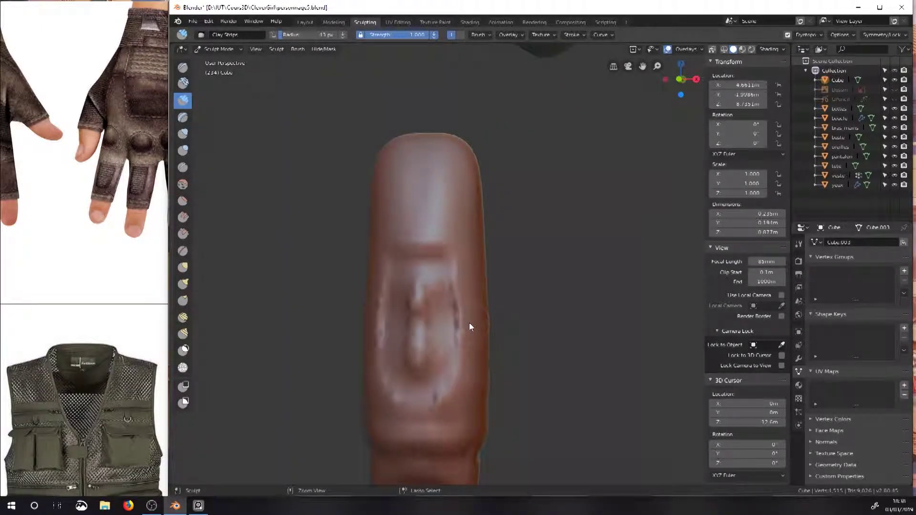
{"action": "key", "text": "ctrl+z"}
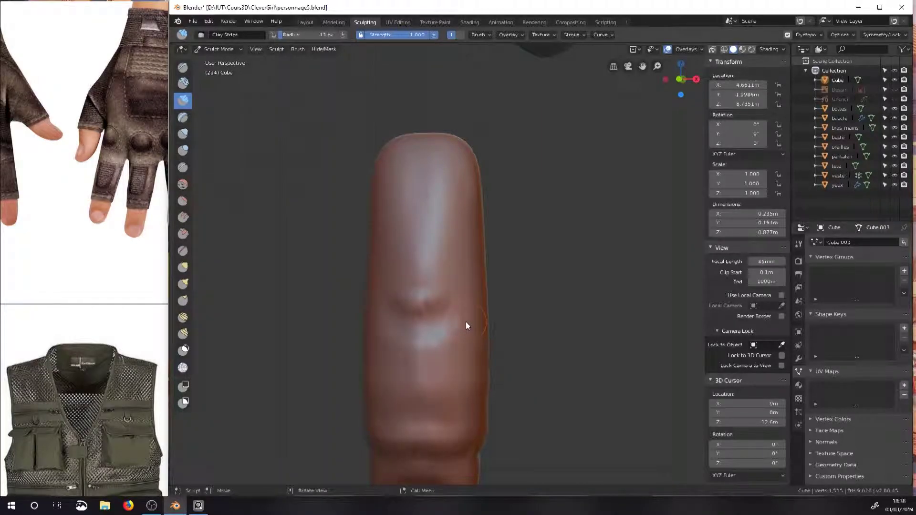
{"action": "key", "text": "KP_1"}
{"action": "mouse_move", "coordinate": [443, 296]}
{"action": "left_mouse_down"}
{"action": "mouse_move", "coordinate": [420, 345]}
{"action": "mouse_move", "coordinate": [437, 353]}
{"action": "mouse_move", "coordinate": [441, 399]}
{"action": "left_mouse_up"}
{"action": "mouse_move", "coordinate": [454, 358]}
{"action": "middle_mouse_down"}
{"action": "mouse_move", "coordinate": [439, 353]}
{"action": "mouse_move", "coordinate": [451, 353]}
{"action": "middle_mouse_up"}
{"action": "key", "text": "ctrl+z"}
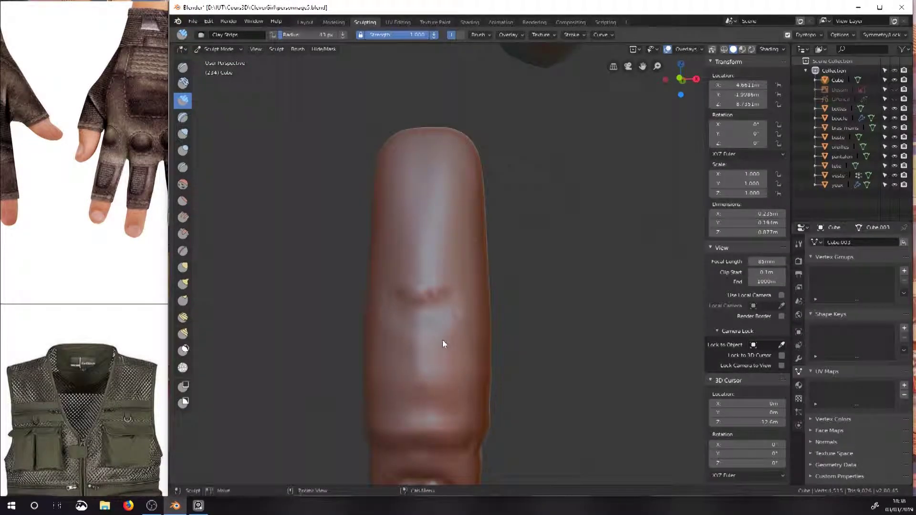
Carve a recessed, rounded panel into the back of the gloved finger with inverted Clay Strips strokes
{"action": "key", "text": "KP_1"}
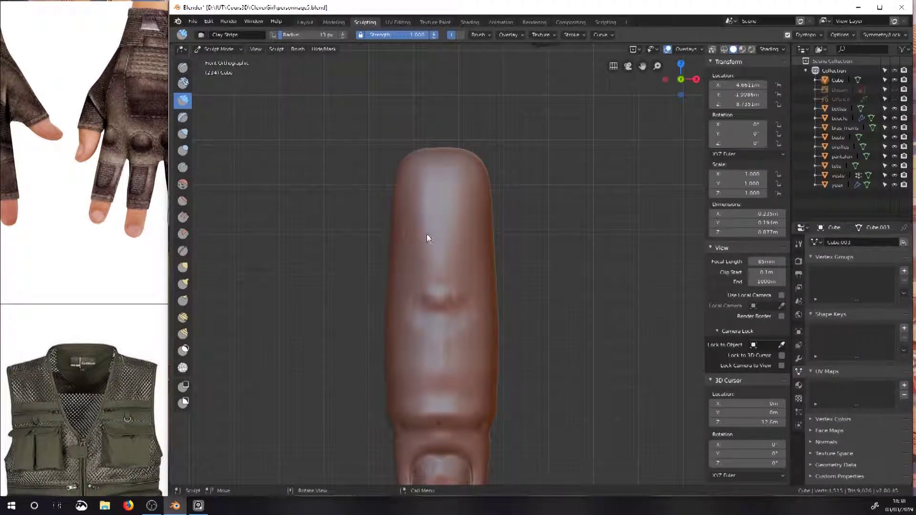
{"action": "mouse_move", "coordinate": [420, 233]}
{"action": "left_mouse_down"}
{"action": "mouse_move", "coordinate": [444, 241]}
{"action": "mouse_move", "coordinate": [419, 280]}
{"action": "mouse_move", "coordinate": [423, 351]}
{"action": "mouse_move", "coordinate": [440, 270]}
{"action": "mouse_move", "coordinate": [429, 297]}
{"action": "mouse_move", "coordinate": [413, 259]}
{"action": "mouse_move", "coordinate": [402, 296]}
{"action": "left_mouse_up"}
{"action": "mouse_move", "coordinate": [422, 274]}
{"action": "middle_mouse_down"}
{"action": "mouse_move", "coordinate": [402, 268]}
{"action": "mouse_move", "coordinate": [392, 228]}
{"action": "middle_mouse_up"}
{"action": "mouse_move", "coordinate": [397, 213]}
{"action": "left_mouse_down", "text": "ctrl"}
{"action": "mouse_move", "coordinate": [379, 233]}
{"action": "mouse_move", "coordinate": [376, 347]}
{"action": "left_mouse_up", "text": "ctrl"}
{"action": "mouse_move", "coordinate": [399, 253]}
{"action": "left_mouse_down", "text": "ctrl"}
{"action": "mouse_move", "coordinate": [397, 289]}
{"action": "mouse_move", "coordinate": [401, 244]}
{"action": "left_mouse_up", "text": "ctrl"}
{"action": "mouse_move", "coordinate": [443, 248]}
{"action": "middle_mouse_down"}
{"action": "mouse_move", "coordinate": [454, 268]}
{"action": "mouse_move", "coordinate": [463, 259]}
{"action": "mouse_move", "coordinate": [483, 276]}
{"action": "middle_mouse_up"}
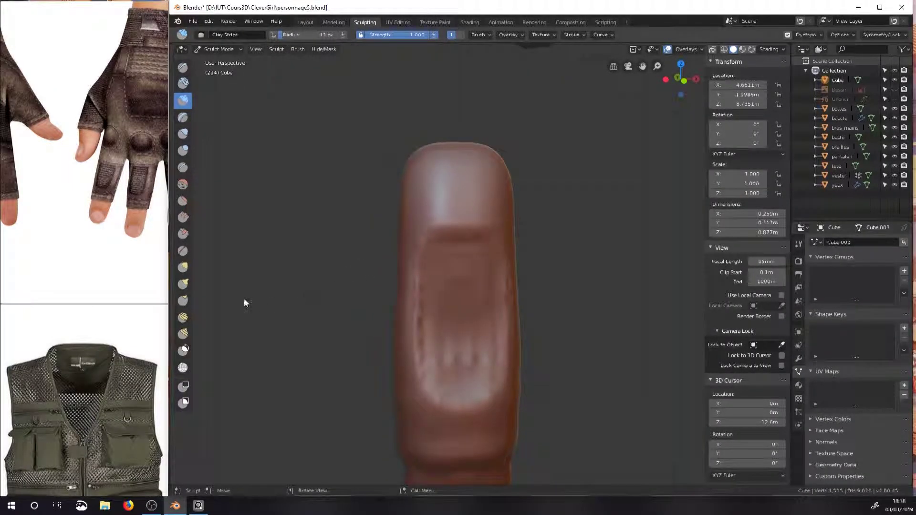
Sharpen the rim of the recessed panel all the way around with the Pinch/Magnify brush
{"action": "left_click", "coordinate": [182, 248]}
{"action": "left_click_drag", "start_coordinate": [446, 233], "coordinate": [478, 232]}
{"action": "left_click_drag", "start_coordinate": [422, 250], "coordinate": [416, 311]}
{"action": "left_click_drag", "start_coordinate": [416, 343], "coordinate": [432, 395]}
{"action": "mouse_move", "coordinate": [441, 401]}
{"action": "left_mouse_down"}
{"action": "mouse_move", "coordinate": [478, 402]}
{"action": "mouse_move", "coordinate": [501, 383]}
{"action": "left_mouse_up"}
{"action": "mouse_move", "coordinate": [504, 372]}
{"action": "left_mouse_down"}
{"action": "mouse_move", "coordinate": [499, 246]}
{"action": "mouse_move", "coordinate": [459, 233]}
{"action": "mouse_move", "coordinate": [424, 239]}
{"action": "mouse_move", "coordinate": [415, 305]}
{"action": "mouse_move", "coordinate": [450, 399]}
{"action": "mouse_move", "coordinate": [494, 374]}
{"action": "mouse_move", "coordinate": [497, 273]}
{"action": "left_mouse_up"}
{"action": "mouse_move", "coordinate": [499, 312]}
{"action": "left_mouse_down"}
{"action": "mouse_move", "coordinate": [497, 365]}
{"action": "mouse_move", "coordinate": [470, 399]}
{"action": "mouse_move", "coordinate": [447, 397]}
{"action": "mouse_move", "coordinate": [493, 386]}
{"action": "mouse_move", "coordinate": [444, 392]}
{"action": "mouse_move", "coordinate": [490, 390]}
{"action": "left_mouse_up"}
Compare the finger with the glove reference and pinch the surface across the middle of the recessed panel
{"action": "mouse_move", "coordinate": [491, 311]}
{"action": "middle_mouse_down"}
{"action": "mouse_move", "coordinate": [427, 313]}
{"action": "mouse_move", "coordinate": [466, 302]}
{"action": "mouse_move", "coordinate": [300, 284]}
{"action": "middle_mouse_up"}
{"action": "middle_click_drag", "start_coordinate": [55, 204], "coordinate": [125, 216]}
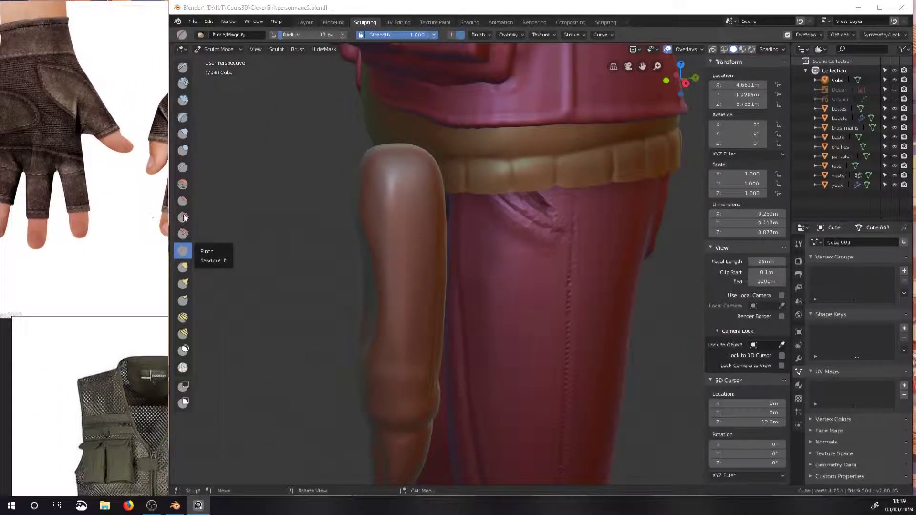
{"action": "middle_click_drag", "start_coordinate": [444, 306], "coordinate": [499, 302]}
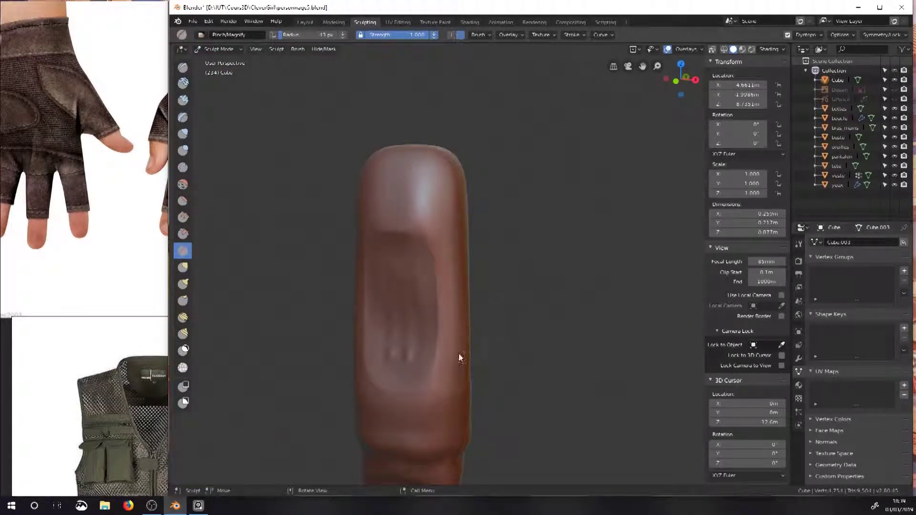
{"action": "middle_click_drag", "start_coordinate": [416, 397], "coordinate": [436, 394]}
{"action": "key", "text": "f"}
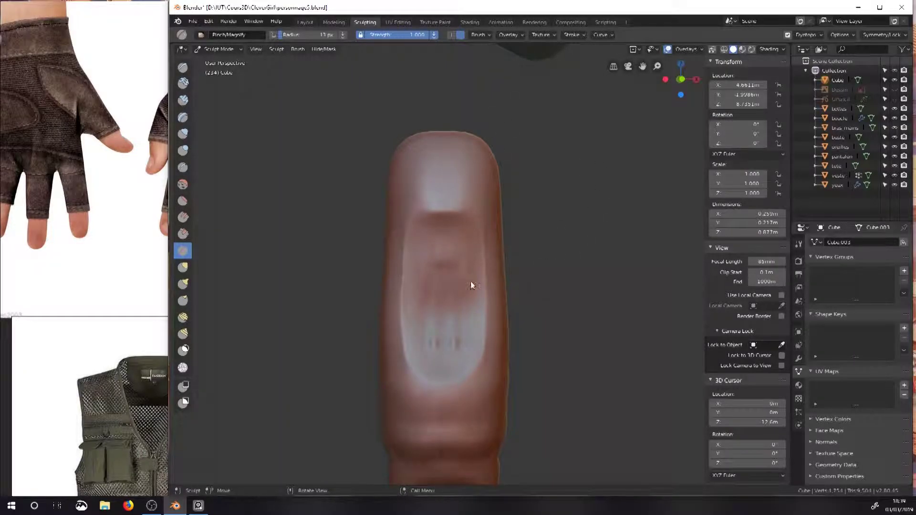
{"action": "middle_click_drag", "start_coordinate": [488, 305], "coordinate": [476, 324]}
{"action": "left_click_drag", "start_coordinate": [428, 279], "coordinate": [451, 279]}
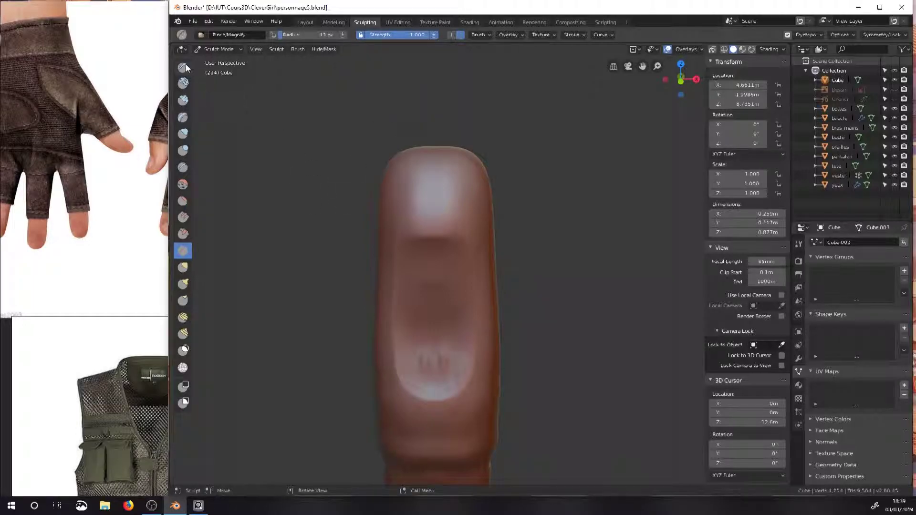
{"action": "left_click", "coordinate": [578, 35]}
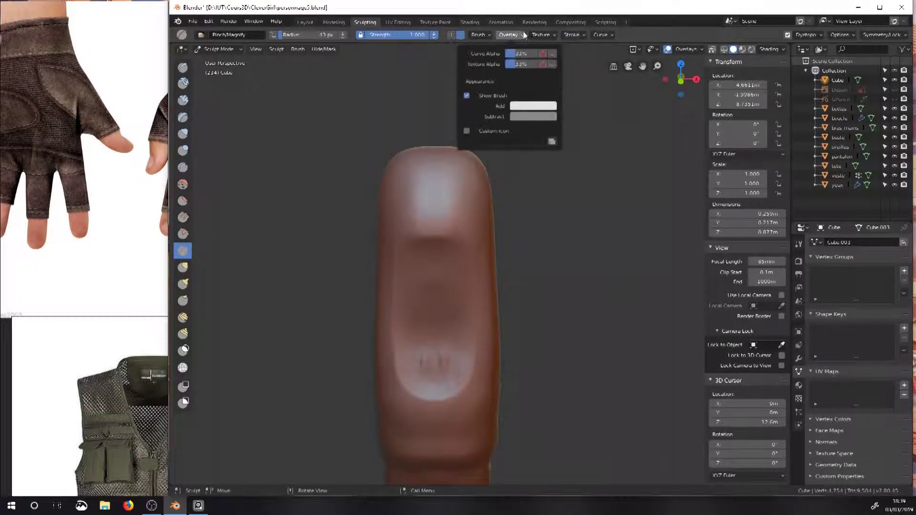
{"action": "mouse_move", "coordinate": [479, 34]}
{"action": "mouse_move", "coordinate": [546, 37]}
{"action": "left_click", "coordinate": [565, 67]}
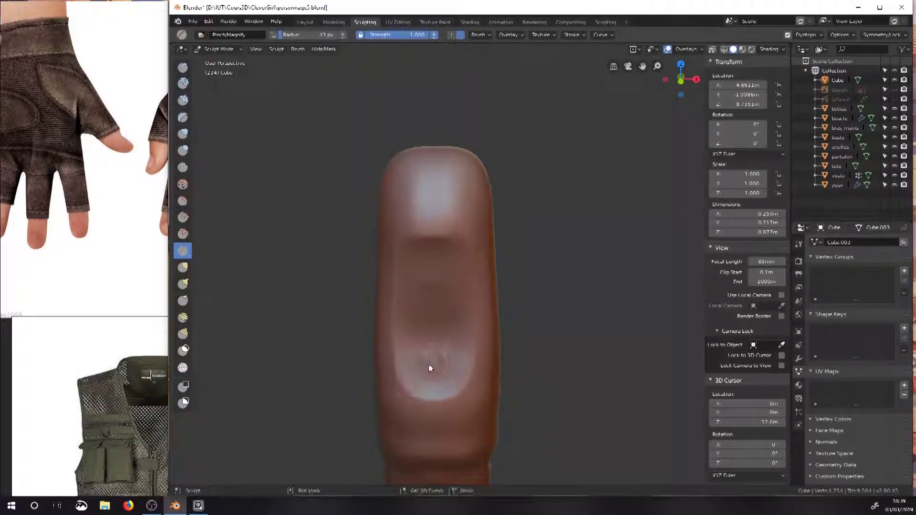
Crease two joint folds across the side of the gloved finger with the Crease brush
{"action": "scroll", "coordinate": [416, 316], "scroll_direction": "down", "scroll_amount": 2}
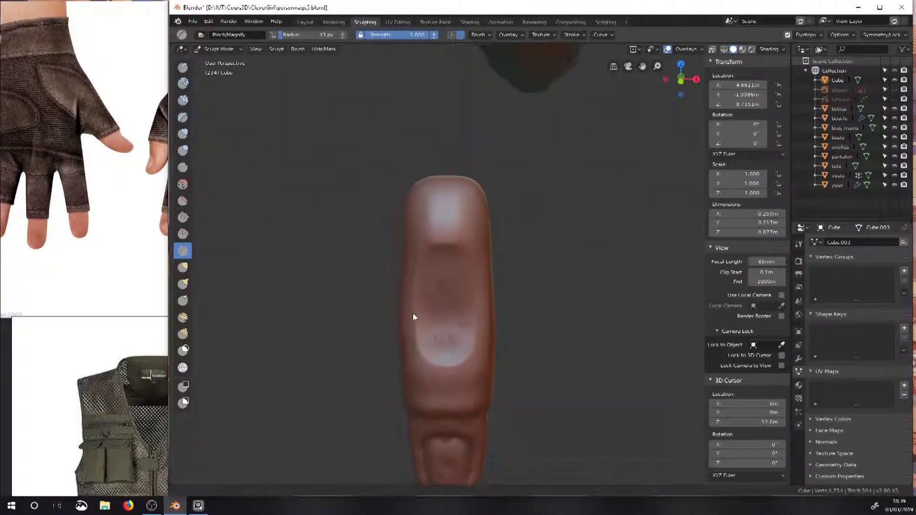
{"action": "middle_click_drag", "start_coordinate": [470, 296], "coordinate": [410, 288]}
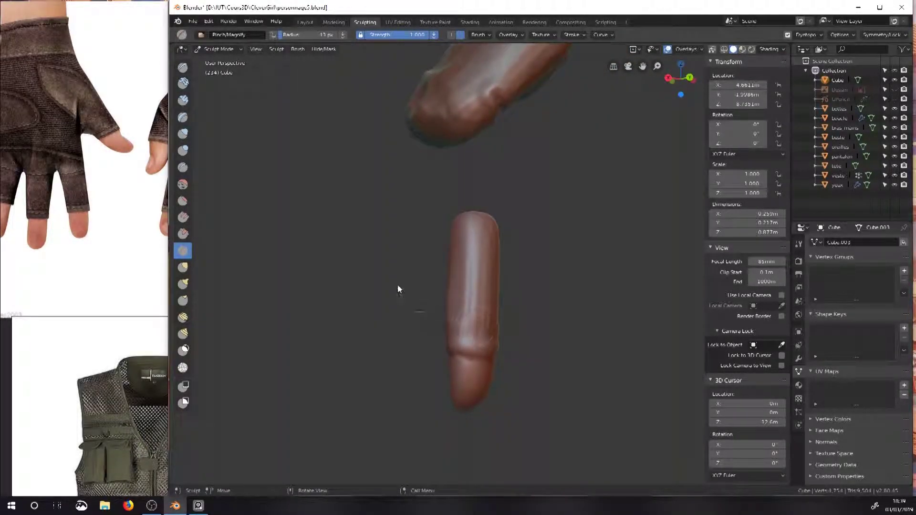
{"action": "left_click", "coordinate": [183, 167]}
{"action": "mouse_move", "coordinate": [472, 336]}
{"action": "left_mouse_down"}
{"action": "mouse_move", "coordinate": [483, 334]}
{"action": "mouse_move", "coordinate": [474, 333]}
{"action": "left_mouse_up"}
{"action": "left_click_drag", "start_coordinate": [472, 264], "coordinate": [488, 264]}
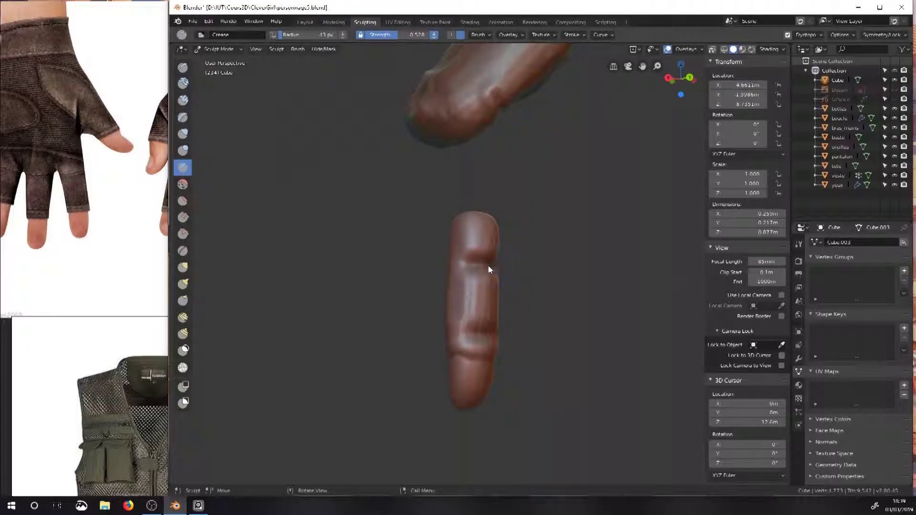
{"action": "middle_click_drag", "start_coordinate": [491, 262], "coordinate": [492, 253]}
{"action": "mouse_move", "coordinate": [483, 339]}
{"action": "left_mouse_down"}
{"action": "mouse_move", "coordinate": [509, 337]}
{"action": "mouse_move", "coordinate": [498, 336]}
{"action": "left_mouse_up"}
Tighten both joint folds on the finger with the Pinch/Magnify brush
{"action": "left_click", "coordinate": [183, 251]}
{"action": "left_click_drag", "start_coordinate": [475, 268], "coordinate": [505, 267]}
{"action": "mouse_move", "coordinate": [479, 335]}
{"action": "left_mouse_down"}
{"action": "mouse_move", "coordinate": [518, 336]}
{"action": "mouse_move", "coordinate": [492, 329]}
{"action": "left_mouse_up"}
{"action": "middle_click_drag", "start_coordinate": [488, 311], "coordinate": [457, 329]}
{"action": "left_click_drag", "start_coordinate": [457, 330], "coordinate": [482, 327]}
{"action": "left_click_drag", "start_coordinate": [468, 267], "coordinate": [477, 276]}
In Edit Mode, select the central vertex on the finger's base end and snap the 3D cursor to it
{"action": "mouse_move", "coordinate": [477, 279]}
{"action": "middle_mouse_down"}
{"action": "mouse_move", "coordinate": [585, 271]}
{"action": "mouse_move", "coordinate": [535, 275]}
{"action": "mouse_move", "coordinate": [471, 257]}
{"action": "mouse_move", "coordinate": [609, 289]}
{"action": "mouse_move", "coordinate": [543, 293]}
{"action": "mouse_move", "coordinate": [474, 320]}
{"action": "mouse_move", "coordinate": [524, 326]}
{"action": "mouse_move", "coordinate": [508, 338]}
{"action": "mouse_move", "coordinate": [531, 301]}
{"action": "mouse_move", "coordinate": [509, 311]}
{"action": "middle_mouse_up"}
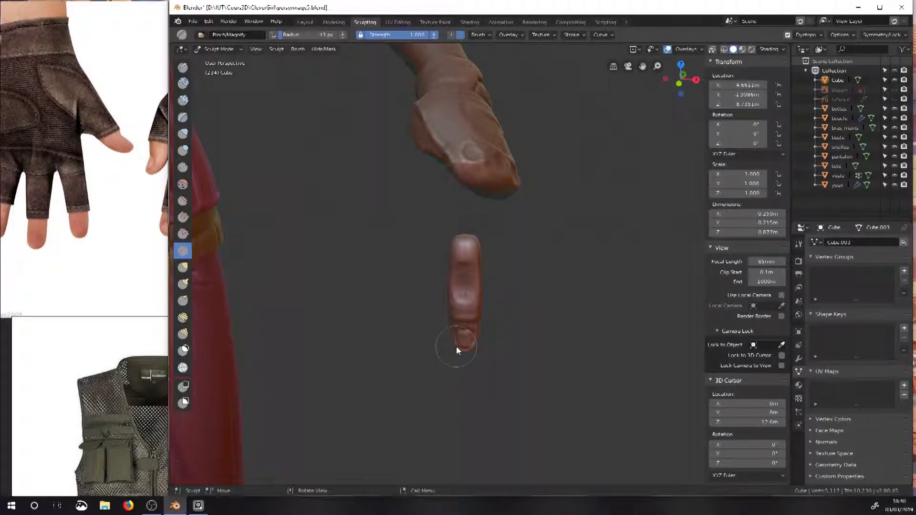
{"action": "middle_click_drag", "start_coordinate": [505, 244], "coordinate": [463, 319]}
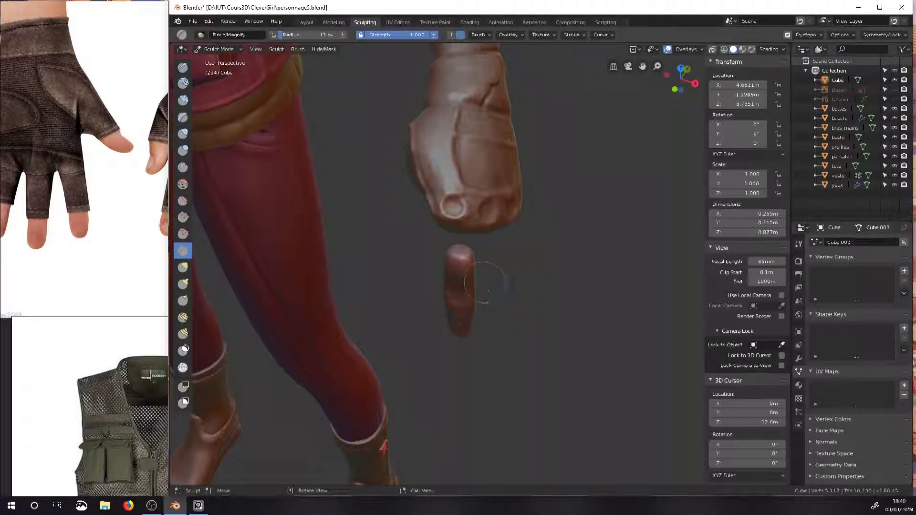
{"action": "middle_click_drag", "start_coordinate": [527, 288], "coordinate": [491, 266]}
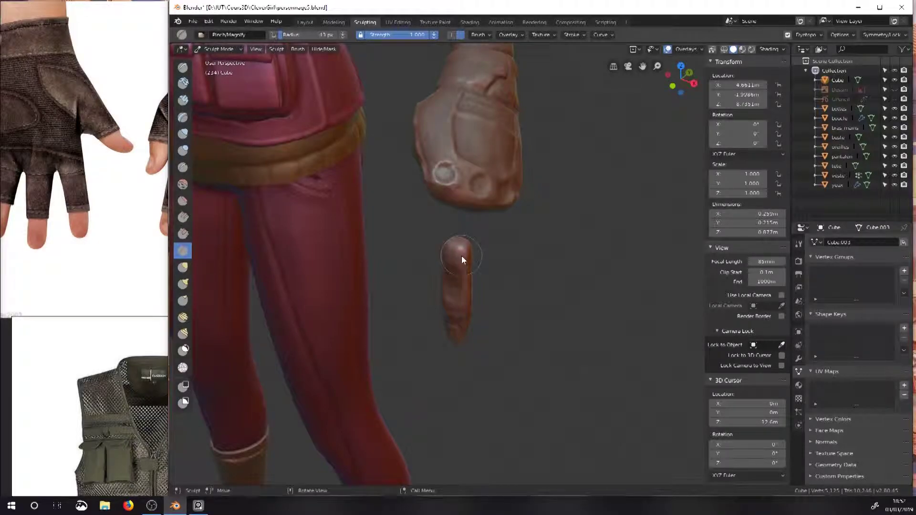
{"action": "key", "text": "ctrl+Tab"}
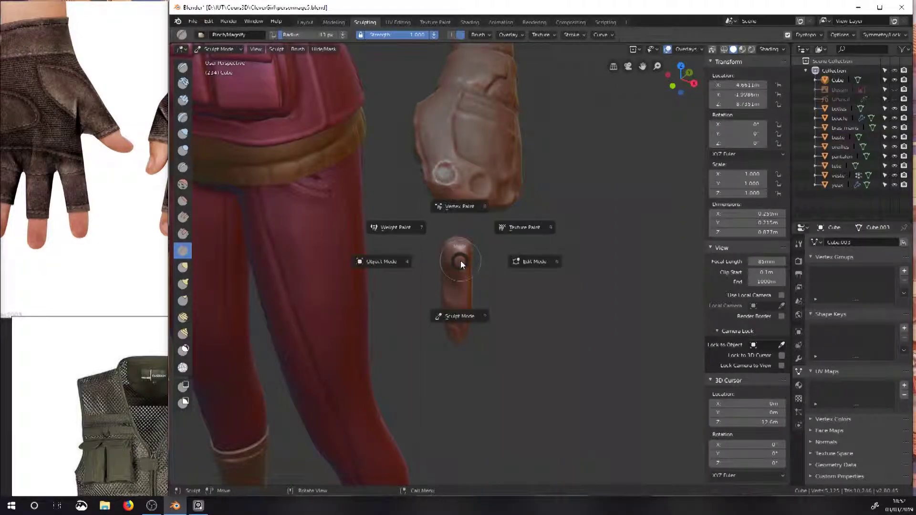
{"action": "left_click", "coordinate": [398, 262]}
{"action": "key", "text": "Tab"}
{"action": "middle_click_drag", "start_coordinate": [467, 244], "coordinate": [623, 188]}
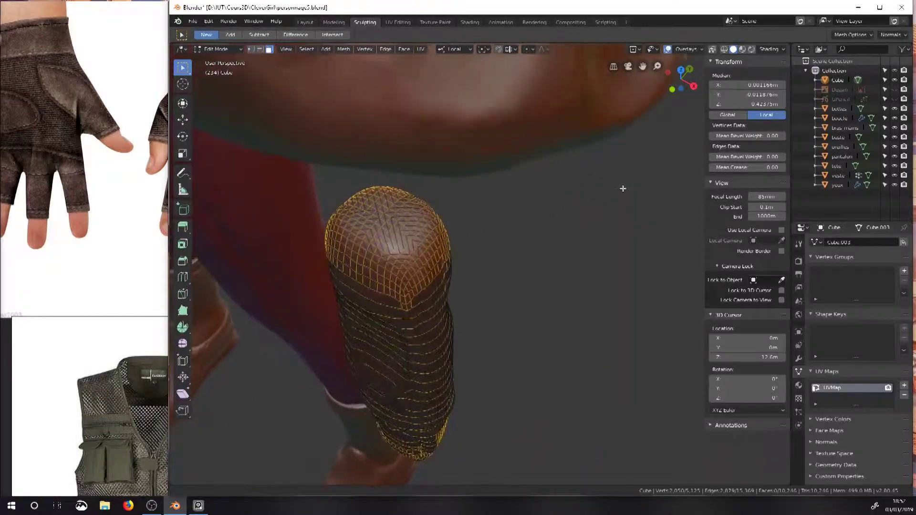
{"action": "left_click", "coordinate": [387, 212]}
{"action": "middle_click_drag", "start_coordinate": [387, 211], "coordinate": [400, 193]}
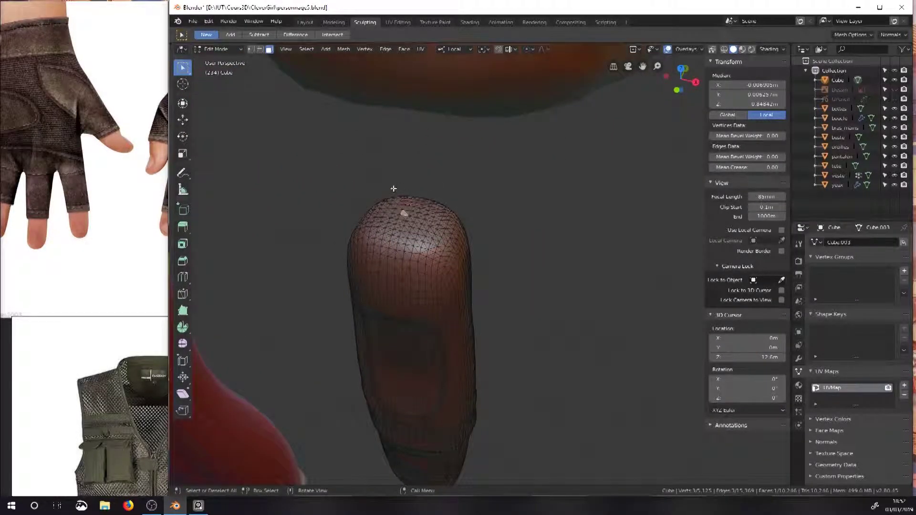
{"action": "left_click", "coordinate": [408, 215]}
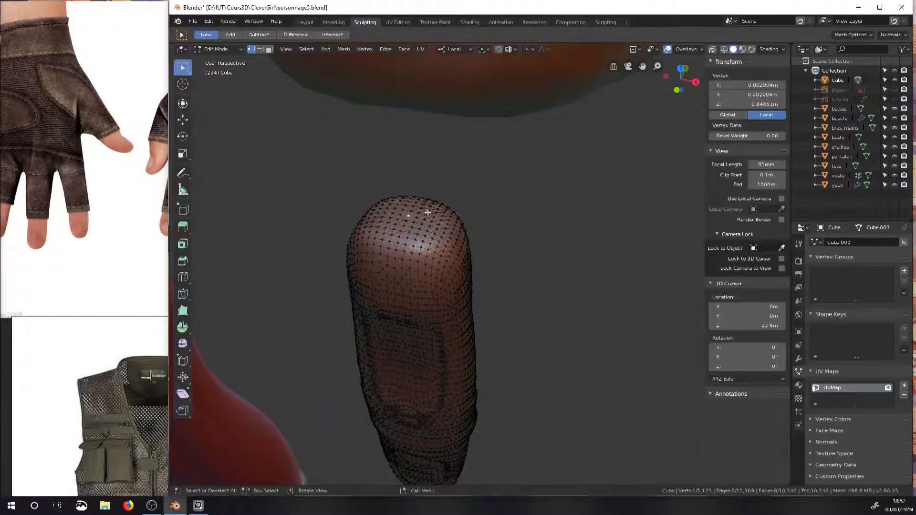
{"action": "key", "text": "shift+s"}
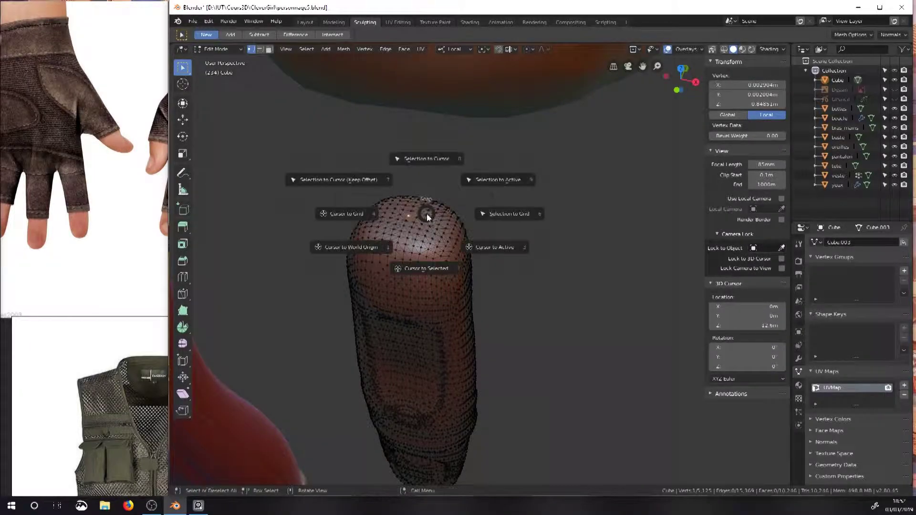
{"action": "left_click", "coordinate": [432, 272]}
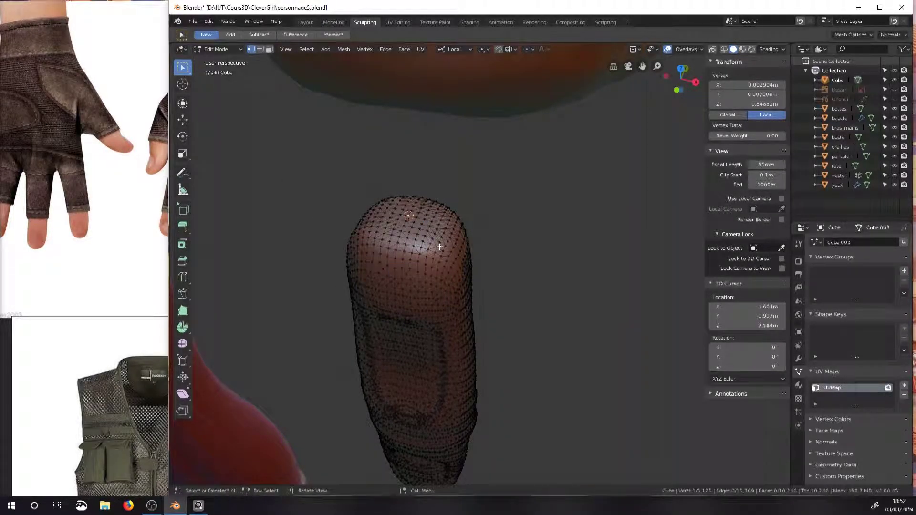
Return to Object Mode and set the finger's origin to the 3D cursor
{"action": "key", "text": "Tab"}
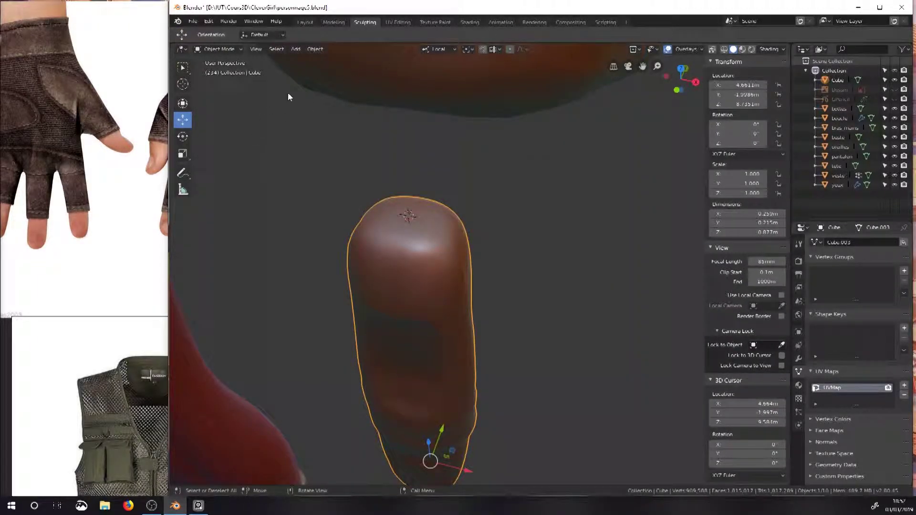
{"action": "left_click", "coordinate": [315, 48]}
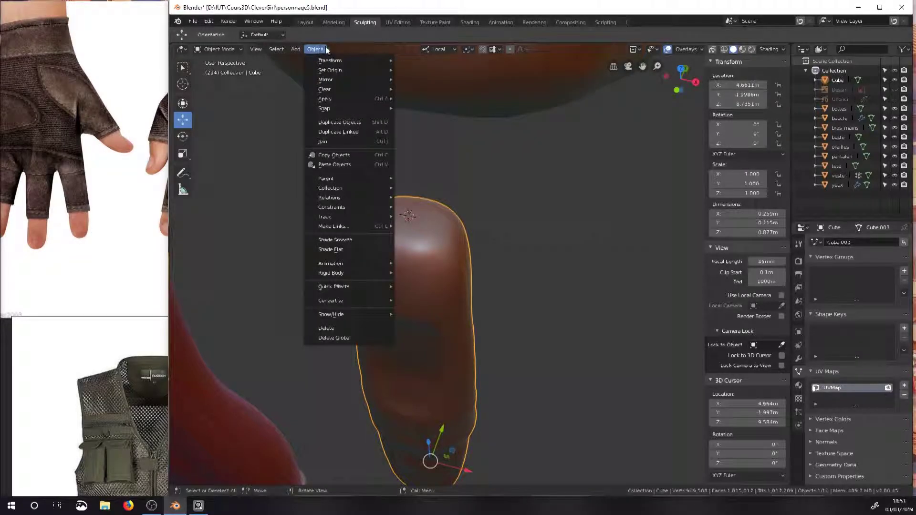
{"action": "mouse_move", "coordinate": [347, 70]}
{"action": "left_click", "coordinate": [315, 49]}
{"action": "mouse_move", "coordinate": [390, 72]}
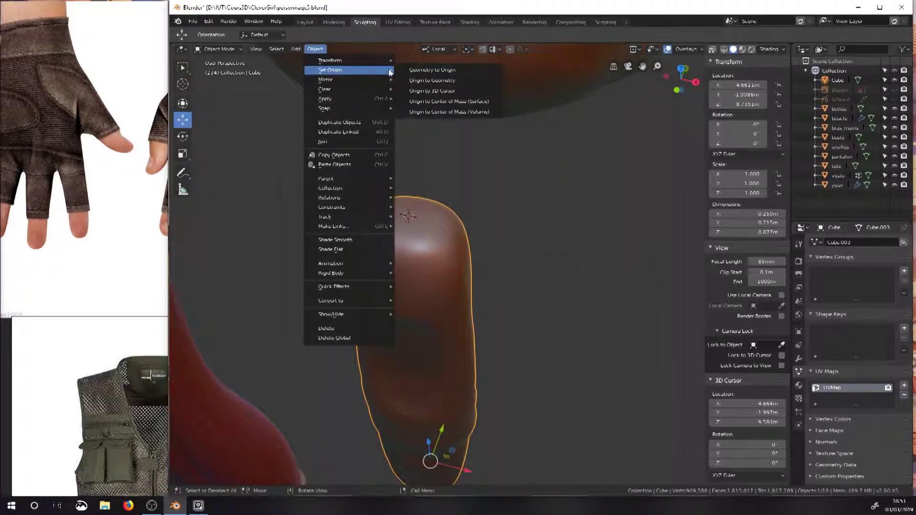
{"action": "left_click", "coordinate": [443, 92]}
Move the finger up to the end of the gloved hand, aligning its base with the knuckles from several views
{"action": "key", "text": "KP_1"}
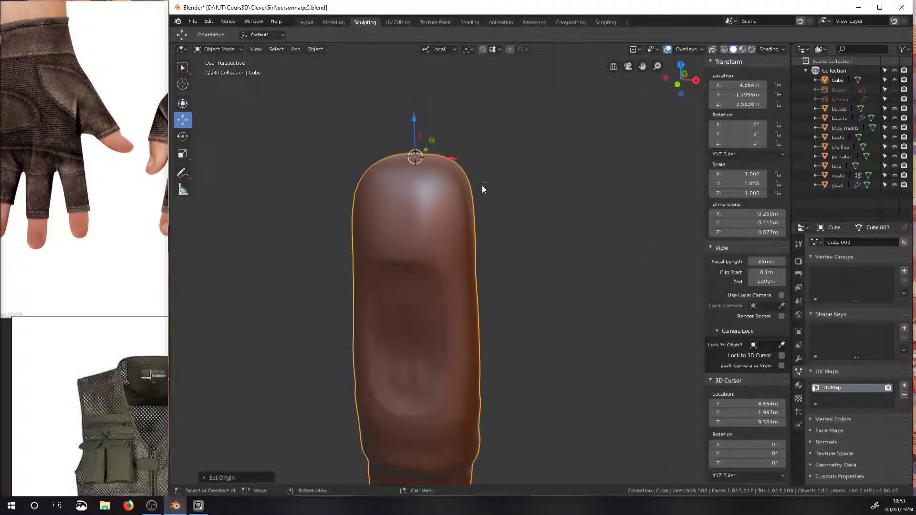
{"action": "scroll", "coordinate": [434, 218], "scroll_direction": "down", "scroll_amount": 5}
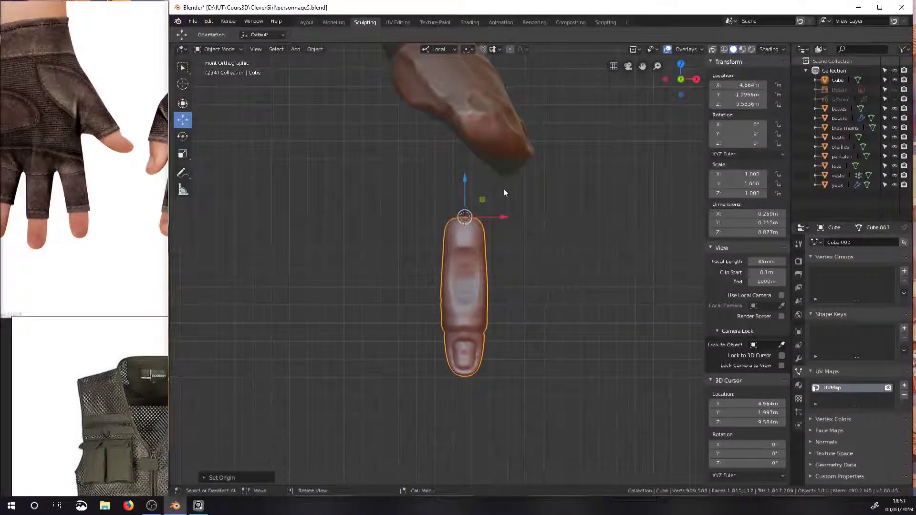
{"action": "middle_click_drag", "start_coordinate": [499, 191], "coordinate": [469, 214]}
{"action": "left_click_drag", "start_coordinate": [456, 185], "coordinate": [457, 97]}
{"action": "key", "text": "KP_1"}
{"action": "left_click_drag", "start_coordinate": [501, 133], "coordinate": [535, 133]}
{"action": "middle_click_drag", "start_coordinate": [499, 108], "coordinate": [411, 148]}
{"action": "left_click_drag", "start_coordinate": [472, 192], "coordinate": [423, 205]}
{"action": "left_click_drag", "start_coordinate": [389, 182], "coordinate": [389, 152]}
{"action": "middle_click_drag", "start_coordinate": [411, 185], "coordinate": [451, 203]}
{"action": "left_click_drag", "start_coordinate": [467, 201], "coordinate": [474, 171]}
Rotate the finger to about 34.5° around Z with the Transform tool and adjust its position in top view
{"action": "key", "text": "KP_7"}
{"action": "left_click", "coordinate": [182, 104]}
{"action": "left_click_drag", "start_coordinate": [493, 361], "coordinate": [505, 344]}
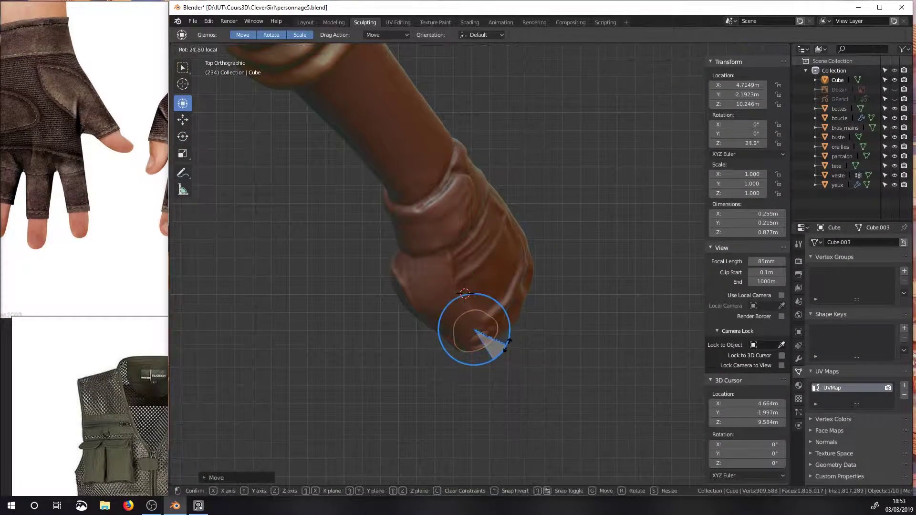
{"action": "left_click_drag", "start_coordinate": [453, 299], "coordinate": [459, 292]}
{"action": "left_click_drag", "start_coordinate": [478, 333], "coordinate": [471, 338]}
Tilt the finger to about -49.9° around X and fit its base against the round knuckle nearest the body
{"action": "middle_click_drag", "start_coordinate": [471, 296], "coordinate": [472, 229]}
{"action": "left_click_drag", "start_coordinate": [477, 203], "coordinate": [471, 180]}
{"action": "left_click_drag", "start_coordinate": [436, 193], "coordinate": [422, 203]}
{"action": "middle_click_drag", "start_coordinate": [425, 196], "coordinate": [419, 139]}
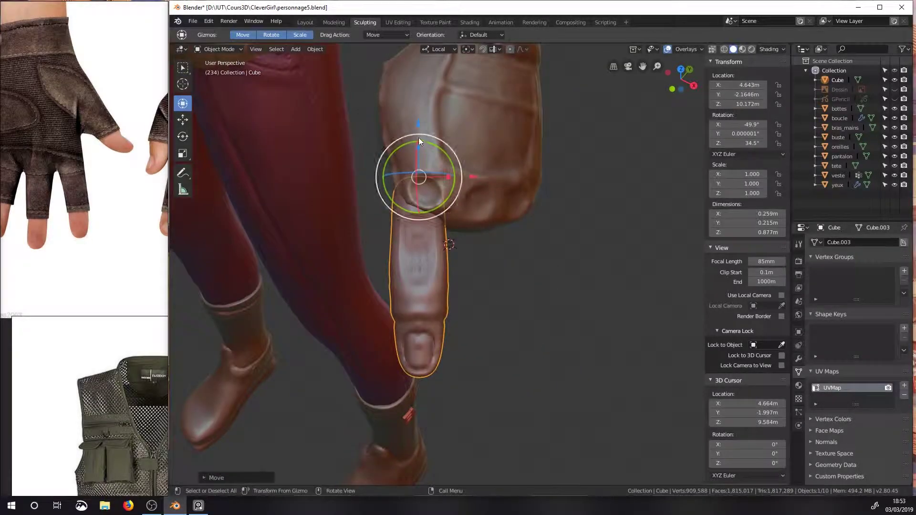
{"action": "left_click", "coordinate": [440, 48]}
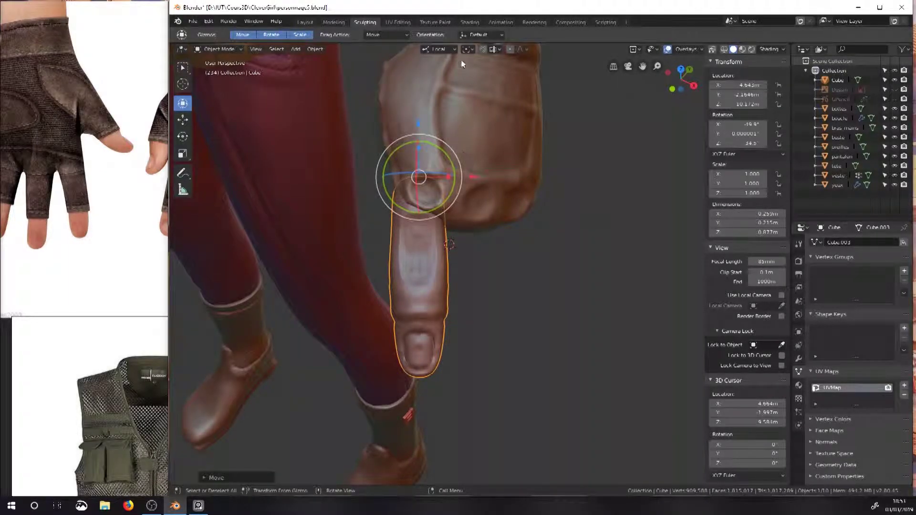
{"action": "left_click", "coordinate": [440, 49]}
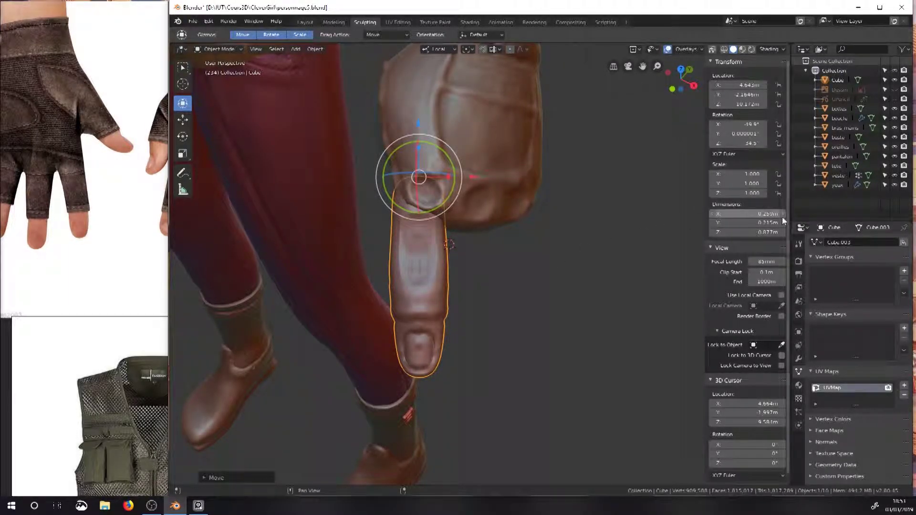
{"action": "left_click", "coordinate": [440, 49]}
{"action": "left_click", "coordinate": [433, 81]}
{"action": "middle_click_drag", "start_coordinate": [480, 145], "coordinate": [526, 127]}
{"action": "left_click", "coordinate": [439, 48]}
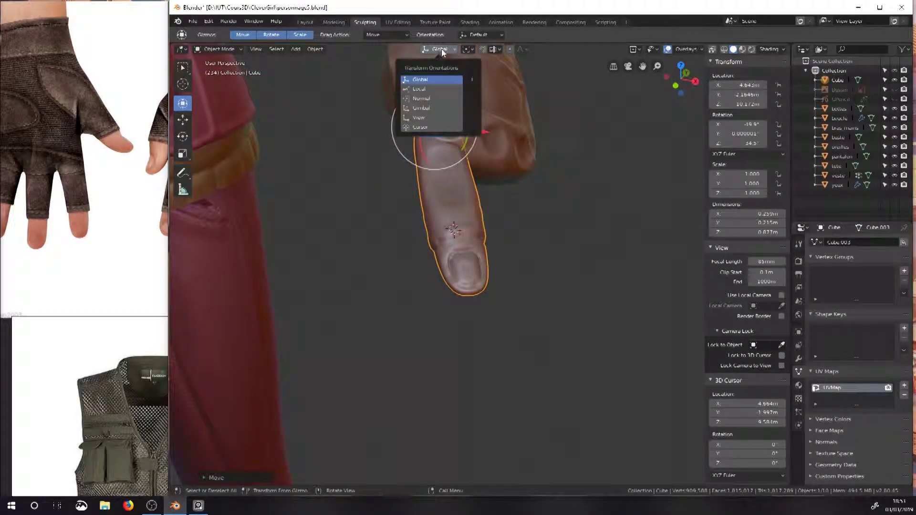
{"action": "left_click", "coordinate": [433, 88]}
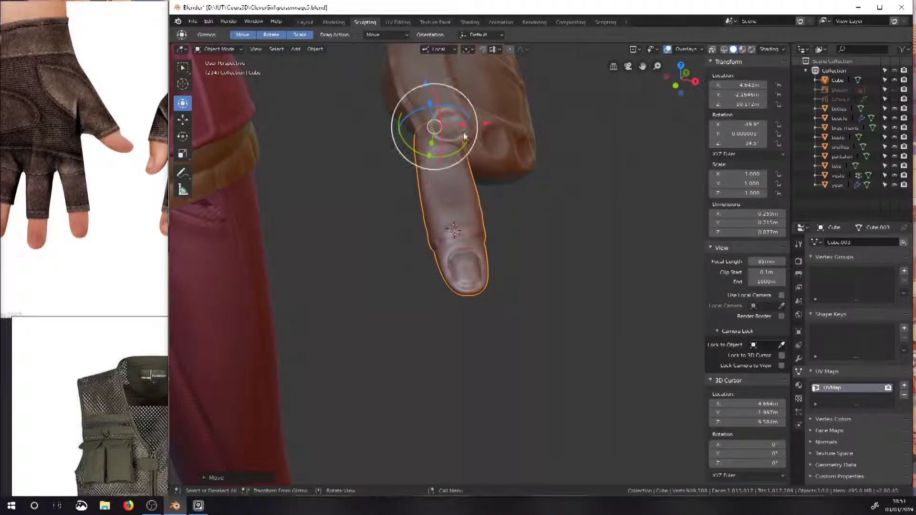
Fine-tune the first finger's angle and position along its local axes so its base meets the knuckle
{"action": "left_click_drag", "start_coordinate": [426, 84], "coordinate": [429, 97]}
{"action": "left_click_drag", "start_coordinate": [482, 136], "coordinate": [449, 144]}
{"action": "middle_click_drag", "start_coordinate": [452, 128], "coordinate": [415, 147]}
{"action": "left_click_drag", "start_coordinate": [414, 148], "coordinate": [415, 182]}
{"action": "middle_click_drag", "start_coordinate": [422, 183], "coordinate": [451, 213]}
Duplicate the finger and fit the copy to the second knuckle, rotated to about 50° around Z and stretched to a Z scale of 1.058
{"action": "key", "text": "shift+d"}
{"action": "left_click", "coordinate": [502, 237]}
{"action": "left_click_drag", "start_coordinate": [485, 205], "coordinate": [483, 188]}
{"action": "middle_click_drag", "start_coordinate": [485, 223], "coordinate": [481, 202]}
{"action": "left_click_drag", "start_coordinate": [479, 195], "coordinate": [466, 144]}
{"action": "middle_click_drag", "start_coordinate": [458, 186], "coordinate": [442, 169]}
{"action": "left_click_drag", "start_coordinate": [444, 170], "coordinate": [442, 175]}
{"action": "left_click_drag", "start_coordinate": [504, 163], "coordinate": [500, 161]}
{"action": "middle_click_drag", "start_coordinate": [499, 162], "coordinate": [461, 200]}
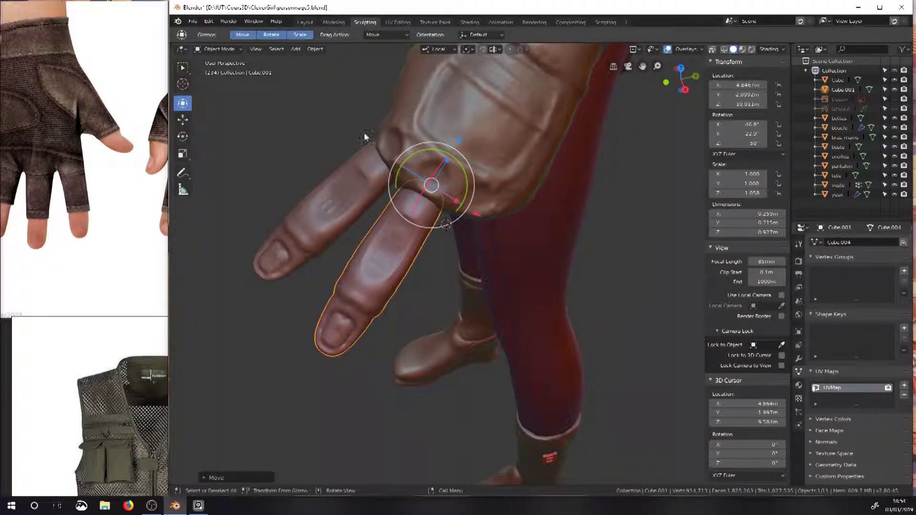
Readjust the first finger, rotating it to about -50.1° in X, 23° in Y and 28.4° in Z
{"action": "middle_click_drag", "start_coordinate": [468, 210], "coordinate": [425, 153]}
{"action": "left_click_drag", "start_coordinate": [417, 164], "coordinate": [416, 162]}
{"action": "left_click_drag", "start_coordinate": [407, 136], "coordinate": [385, 128]}
{"action": "middle_click_drag", "start_coordinate": [385, 128], "coordinate": [466, 192]}
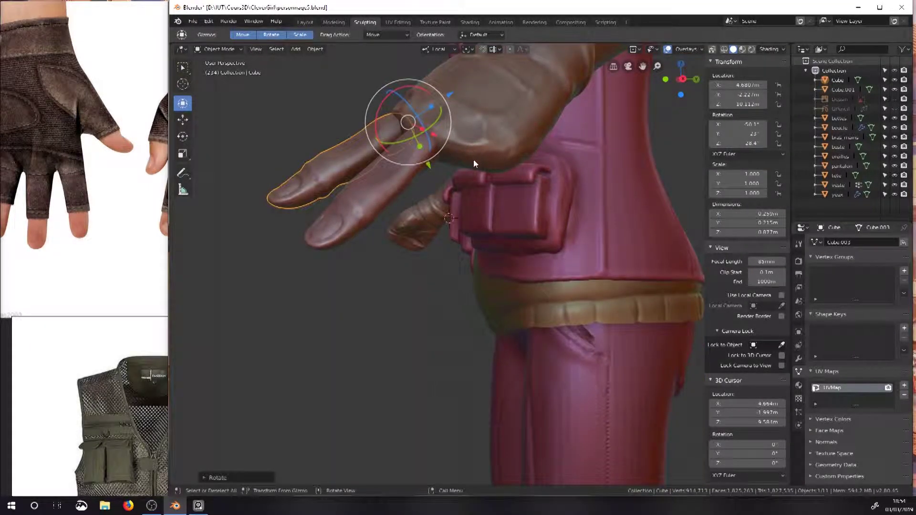
{"action": "middle_click_drag", "start_coordinate": [475, 161], "coordinate": [473, 191]}
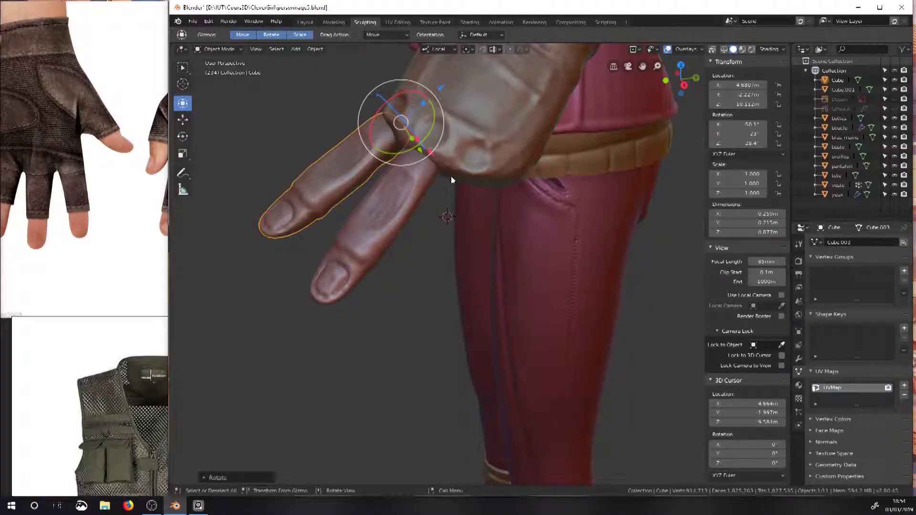
Duplicate the second finger and fit the copy to the third knuckle, rotated to about -35.1° in X, 14.3° in Y and 57.3° in Z
{"action": "left_click", "coordinate": [408, 200]}
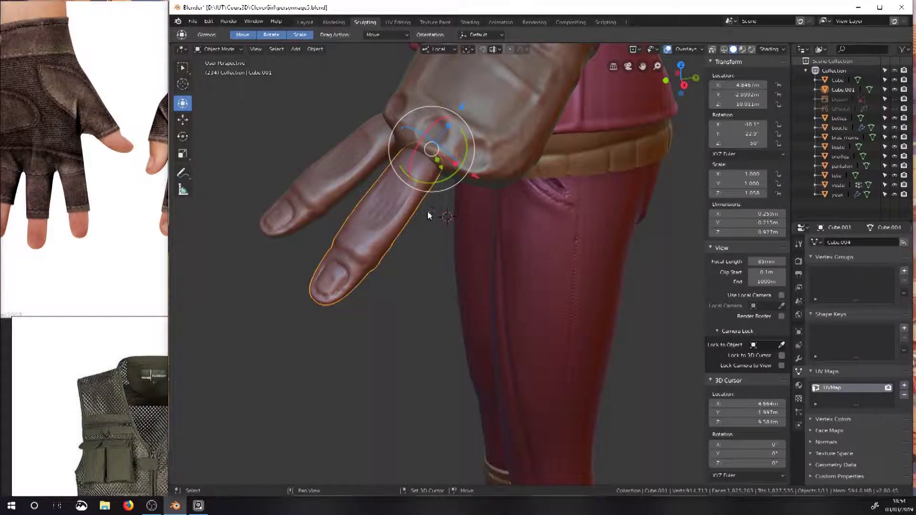
{"action": "key", "text": "shift+d"}
{"action": "left_click", "coordinate": [473, 231]}
{"action": "mouse_move", "coordinate": [478, 197]}
{"action": "left_mouse_down"}
{"action": "mouse_move", "coordinate": [486, 210]}
{"action": "mouse_move", "coordinate": [480, 200]}
{"action": "mouse_move", "coordinate": [489, 196]}
{"action": "left_mouse_up"}
{"action": "middle_click_drag", "start_coordinate": [488, 196], "coordinate": [481, 143]}
{"action": "left_click_drag", "start_coordinate": [481, 143], "coordinate": [488, 150]}
{"action": "middle_click_drag", "start_coordinate": [488, 151], "coordinate": [505, 210]}
{"action": "left_click_drag", "start_coordinate": [524, 176], "coordinate": [518, 173]}
{"action": "middle_click_drag", "start_coordinate": [518, 173], "coordinate": [483, 134]}
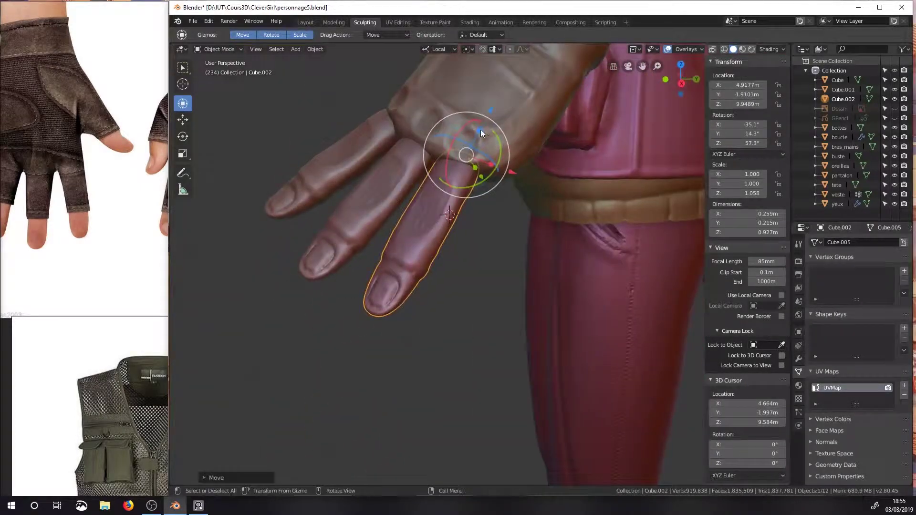
{"action": "left_click_drag", "start_coordinate": [483, 134], "coordinate": [487, 137]}
{"action": "middle_click_drag", "start_coordinate": [487, 137], "coordinate": [497, 201]}
Duplicate the third finger and fit the copy to the outermost knuckle as the little finger, adjusting its placement from several views
{"action": "key", "text": "shift+d"}
{"action": "left_click", "coordinate": [534, 207]}
{"action": "left_click_drag", "start_coordinate": [520, 209], "coordinate": [514, 219]}
{"action": "middle_click_drag", "start_coordinate": [514, 220], "coordinate": [524, 177]}
{"action": "left_click_drag", "start_coordinate": [524, 177], "coordinate": [518, 185]}
{"action": "left_click_drag", "start_coordinate": [508, 132], "coordinate": [507, 134]}
{"action": "left_click_drag", "start_coordinate": [509, 178], "coordinate": [518, 186]}
{"action": "middle_click_drag", "start_coordinate": [518, 185], "coordinate": [547, 2]}
{"action": "left_click", "coordinate": [403, 248]}
{"action": "left_click_drag", "start_coordinate": [489, 306], "coordinate": [564, 319]}
{"action": "left_click", "coordinate": [451, 248]}
{"action": "key", "text": "ctrl+z"}
{"action": "left_click", "coordinate": [505, 267]}
Sculpt the gloved hand with the Grab brush at a 93 px radius, pulling the glove edge around the little finger's base
{"action": "left_click", "coordinate": [483, 377]}
{"action": "key", "text": "ctrl+Tab"}
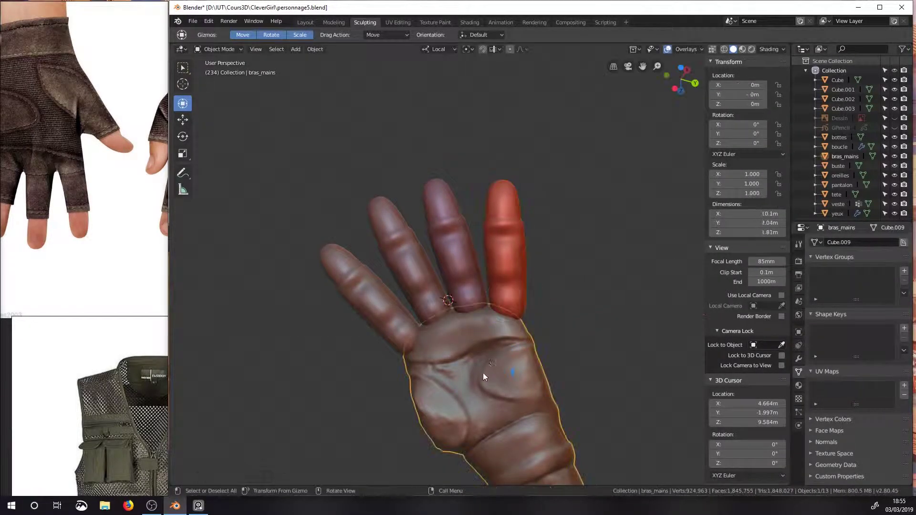
{"action": "left_click", "coordinate": [535, 379]}
{"action": "key", "text": "g"}
{"action": "key", "text": "f"}
{"action": "left_click", "coordinate": [512, 321]}
{"action": "mouse_move", "coordinate": [511, 321]}
{"action": "middle_mouse_down"}
{"action": "mouse_move", "coordinate": [444, 376]}
{"action": "mouse_move", "coordinate": [405, 242]}
{"action": "mouse_move", "coordinate": [531, 219]}
{"action": "middle_mouse_up"}
{"action": "left_click_drag", "start_coordinate": [532, 219], "coordinate": [531, 220]}
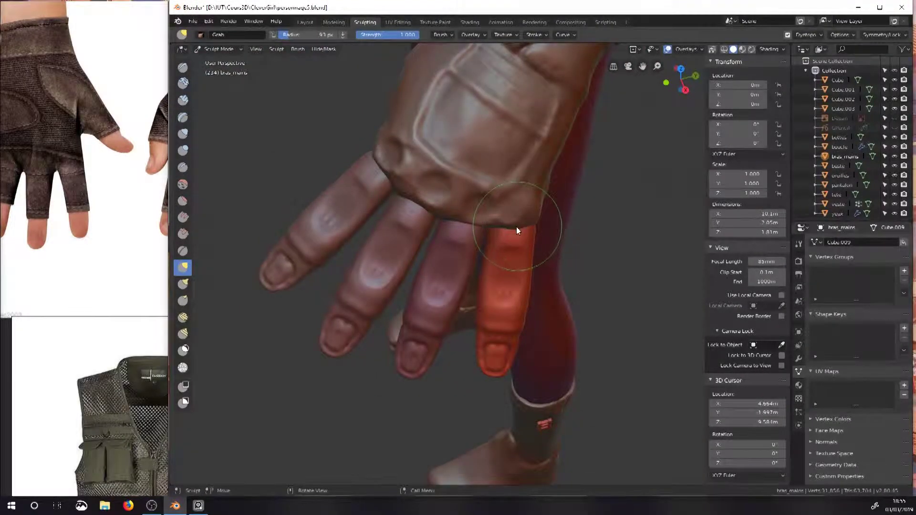
Extend the glove edge over the little finger's base with the Snake Hook brush, working from the palm and the back of the hand
{"action": "left_click", "coordinate": [183, 284]}
{"action": "mouse_move", "coordinate": [534, 225]}
{"action": "middle_mouse_down"}
{"action": "mouse_move", "coordinate": [511, 205]}
{"action": "mouse_move", "coordinate": [496, 92]}
{"action": "mouse_move", "coordinate": [502, 217]}
{"action": "mouse_move", "coordinate": [470, 178]}
{"action": "middle_mouse_up"}
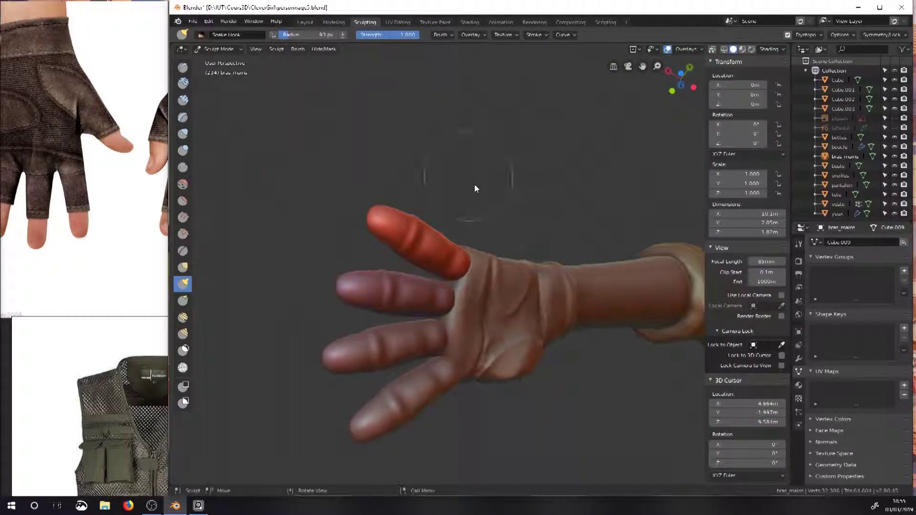
{"action": "mouse_move", "coordinate": [474, 262]}
{"action": "middle_mouse_down"}
{"action": "mouse_move", "coordinate": [411, 227]}
{"action": "mouse_move", "coordinate": [497, 329]}
{"action": "mouse_move", "coordinate": [488, 342]}
{"action": "middle_mouse_up"}
{"action": "left_click_drag", "start_coordinate": [485, 337], "coordinate": [487, 331]}
{"action": "mouse_move", "coordinate": [486, 332]}
{"action": "middle_mouse_down"}
{"action": "mouse_move", "coordinate": [519, 394]}
{"action": "mouse_move", "coordinate": [461, 282]}
{"action": "middle_mouse_up"}
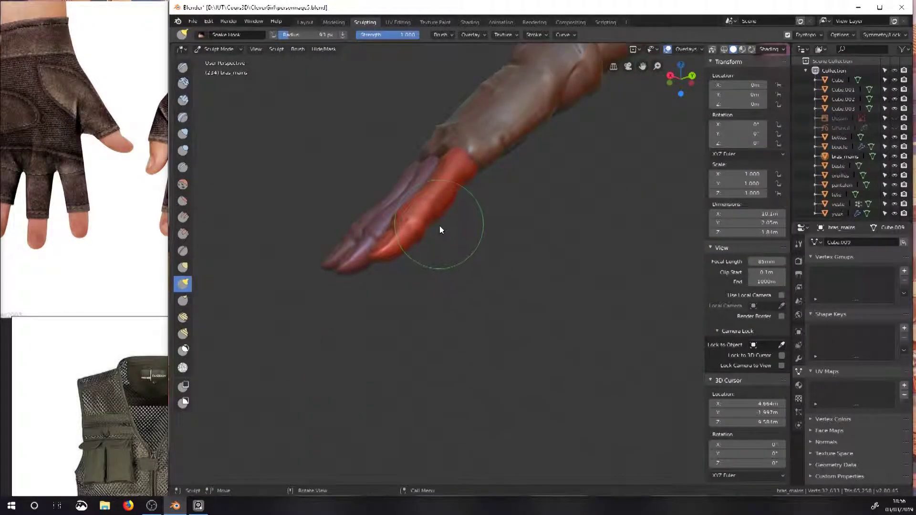
{"action": "middle_click_drag", "start_coordinate": [441, 216], "coordinate": [508, 233]}
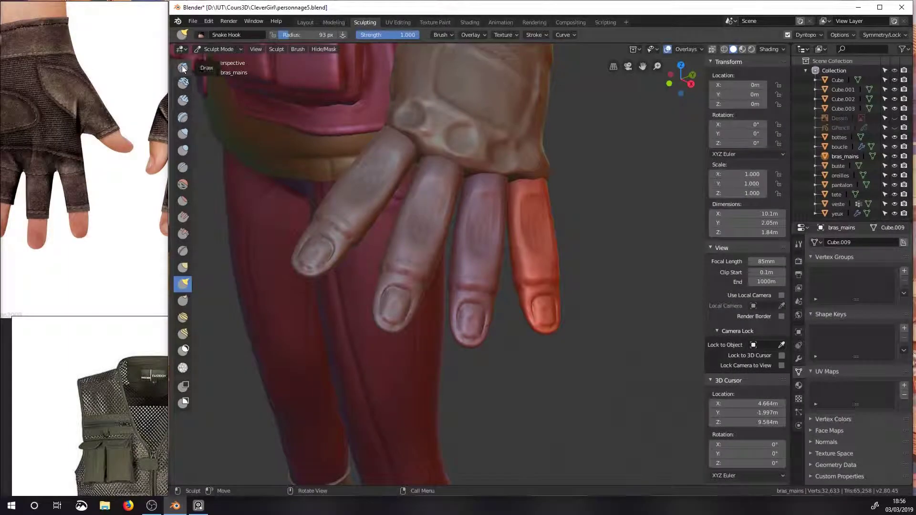
Return to Object Mode and adjust a finger's fit against the reshaped glove edge
{"action": "key", "text": "ctrl+Tab"}
{"action": "mouse_move", "coordinate": [405, 182]}
{"action": "middle_mouse_down"}
{"action": "mouse_move", "coordinate": [412, 194]}
{"action": "mouse_move", "coordinate": [531, 125]}
{"action": "middle_mouse_up"}
{"action": "left_click", "coordinate": [410, 187]}
{"action": "left_click", "coordinate": [394, 191]}
{"action": "left_click", "coordinate": [539, 191]}
{"action": "left_click_drag", "start_coordinate": [542, 163], "coordinate": [528, 149]}
{"action": "middle_click_drag", "start_coordinate": [528, 149], "coordinate": [458, 225]}
Duplicate a finger and move and rotate the copy into place on the inner side of the hand as the thumb
{"action": "left_click", "coordinate": [440, 233]}
{"action": "key", "text": "shift+d"}
{"action": "left_click", "coordinate": [374, 153]}
{"action": "left_click_drag", "start_coordinate": [394, 109], "coordinate": [380, 112]}
{"action": "mouse_move", "coordinate": [372, 138]}
{"action": "left_mouse_down"}
{"action": "mouse_move", "coordinate": [353, 127]}
{"action": "mouse_move", "coordinate": [375, 130]}
{"action": "left_mouse_up"}
{"action": "middle_click_drag", "start_coordinate": [382, 129], "coordinate": [374, 186]}
{"action": "left_click_drag", "start_coordinate": [374, 186], "coordinate": [384, 173]}
{"action": "middle_click_drag", "start_coordinate": [385, 173], "coordinate": [377, 101]}
{"action": "mouse_move", "coordinate": [377, 101]}
{"action": "left_mouse_down"}
{"action": "mouse_move", "coordinate": [396, 88]}
{"action": "mouse_move", "coordinate": [391, 105]}
{"action": "mouse_move", "coordinate": [370, 105]}
{"action": "mouse_move", "coordinate": [381, 109]}
{"action": "left_mouse_up"}
Refine the thumb's angle and position from several views so its base sinks into the glove
{"action": "middle_click_drag", "start_coordinate": [384, 113], "coordinate": [483, 133]}
{"action": "left_click_drag", "start_coordinate": [463, 124], "coordinate": [471, 123]}
{"action": "middle_click_drag", "start_coordinate": [472, 122], "coordinate": [432, 124]}
{"action": "left_click_drag", "start_coordinate": [407, 305], "coordinate": [431, 305]}
{"action": "middle_click_drag", "start_coordinate": [429, 249], "coordinate": [384, 97]}
{"action": "left_click_drag", "start_coordinate": [389, 87], "coordinate": [414, 91]}
{"action": "key", "text": "ctrl+z"}
{"action": "left_click_drag", "start_coordinate": [383, 85], "coordinate": [384, 79]}
{"action": "mouse_move", "coordinate": [427, 113]}
{"action": "middle_mouse_down"}
{"action": "mouse_move", "coordinate": [518, 98]}
{"action": "mouse_move", "coordinate": [516, 238]}
{"action": "middle_mouse_up"}
Pull the glove out around the thumb's base with the Snake Hook brush in Sculpt Mode and return to Object Mode
{"action": "left_click", "coordinate": [512, 263]}
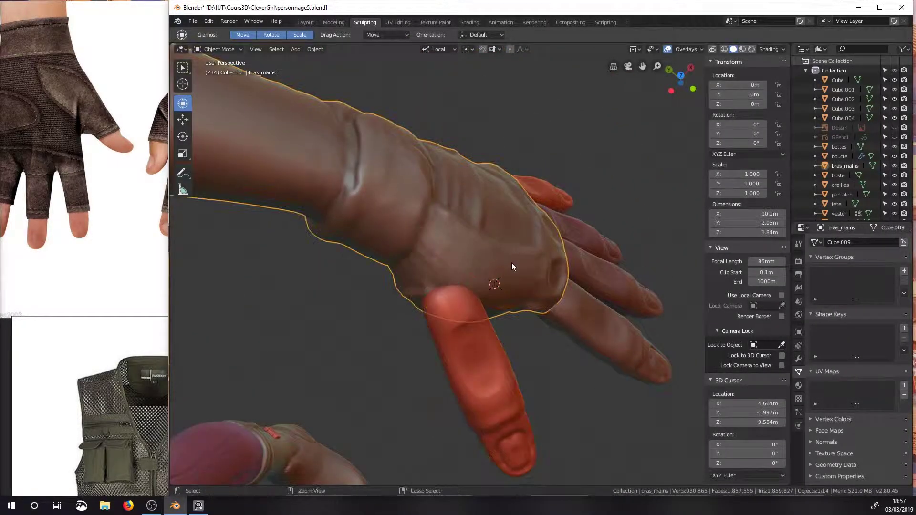
{"action": "key", "text": "ctrl+Tab"}
{"action": "left_click", "coordinate": [508, 297]}
{"action": "mouse_move", "coordinate": [443, 278]}
{"action": "middle_mouse_down"}
{"action": "mouse_move", "coordinate": [481, 246]}
{"action": "mouse_move", "coordinate": [555, 69]}
{"action": "mouse_move", "coordinate": [418, 110]}
{"action": "mouse_move", "coordinate": [380, 102]}
{"action": "middle_mouse_up"}
{"action": "left_click_drag", "start_coordinate": [380, 102], "coordinate": [408, 84]}
{"action": "middle_click_drag", "start_coordinate": [408, 84], "coordinate": [381, 153]}
{"action": "key", "text": "ctrl+Tab"}
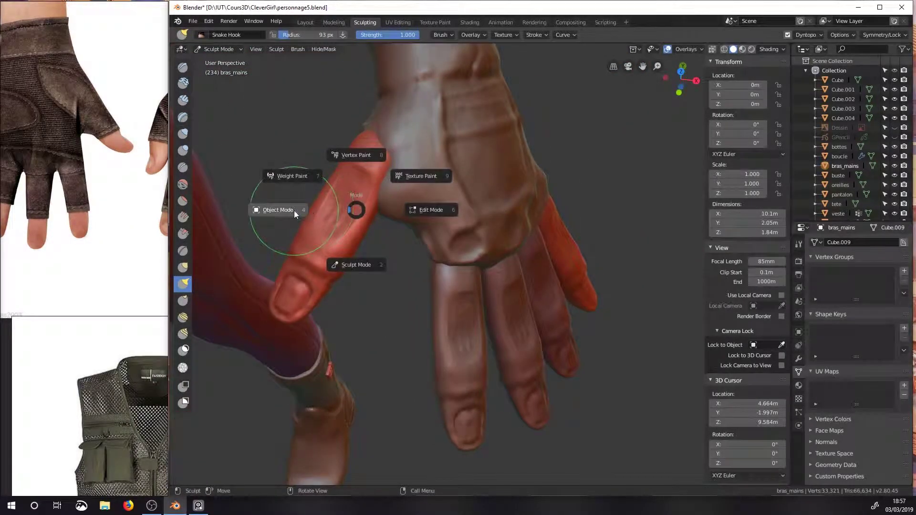
{"action": "left_click", "coordinate": [294, 212]}
{"action": "middle_click_drag", "start_coordinate": [363, 206], "coordinate": [334, 184]}
Search the add-ons in Preferences for "bool", enable Object: Bool Tool and save the preferences
{"action": "left_click", "coordinate": [209, 22]}
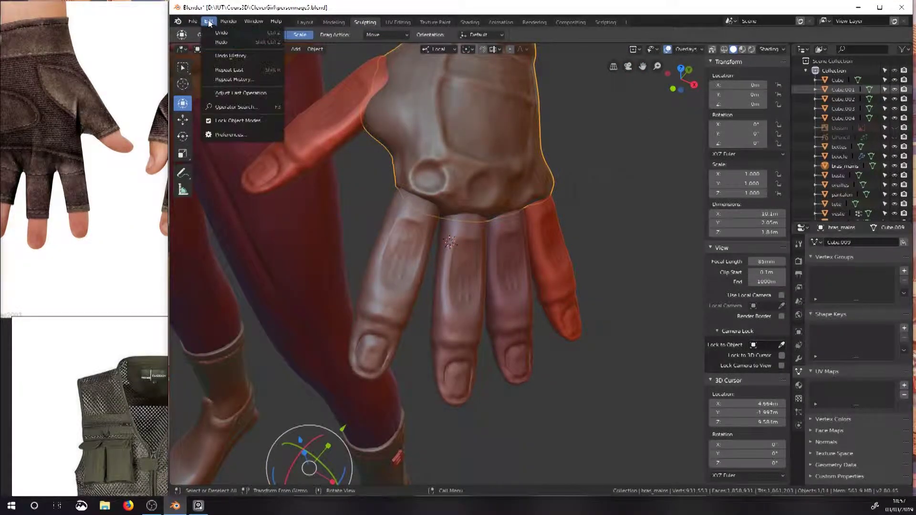
{"action": "left_click", "coordinate": [231, 134]}
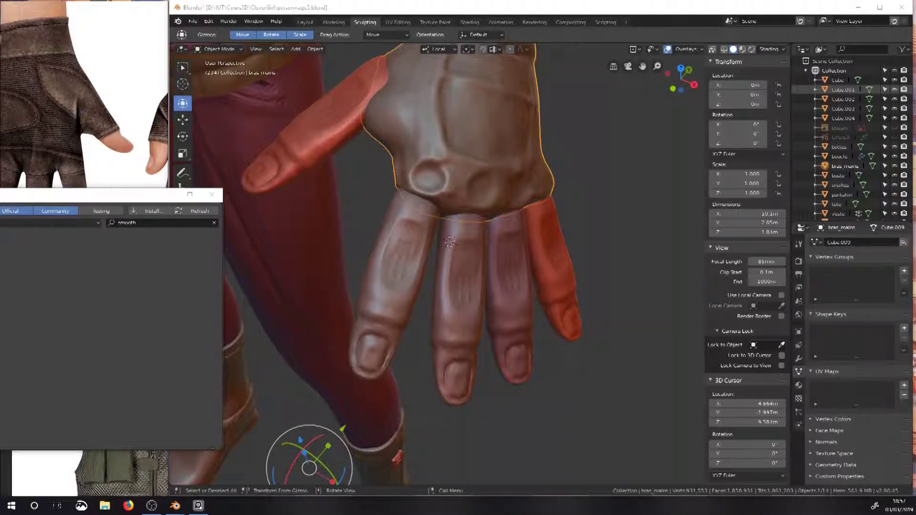
{"action": "left_click_drag", "start_coordinate": [107, 197], "coordinate": [408, 114]}
{"action": "left_click", "coordinate": [474, 140]}
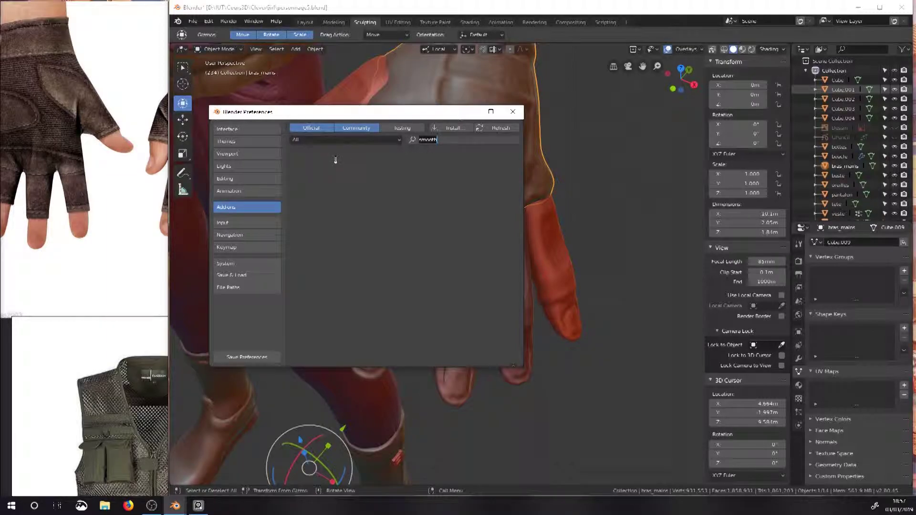
{"action": "type", "text": "bool"}
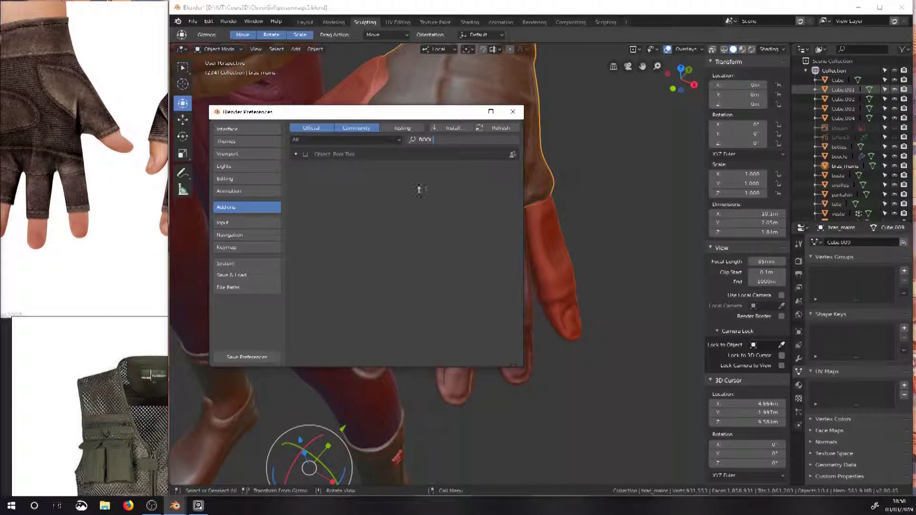
{"action": "left_click", "coordinate": [305, 154]}
{"action": "left_click", "coordinate": [305, 154]}
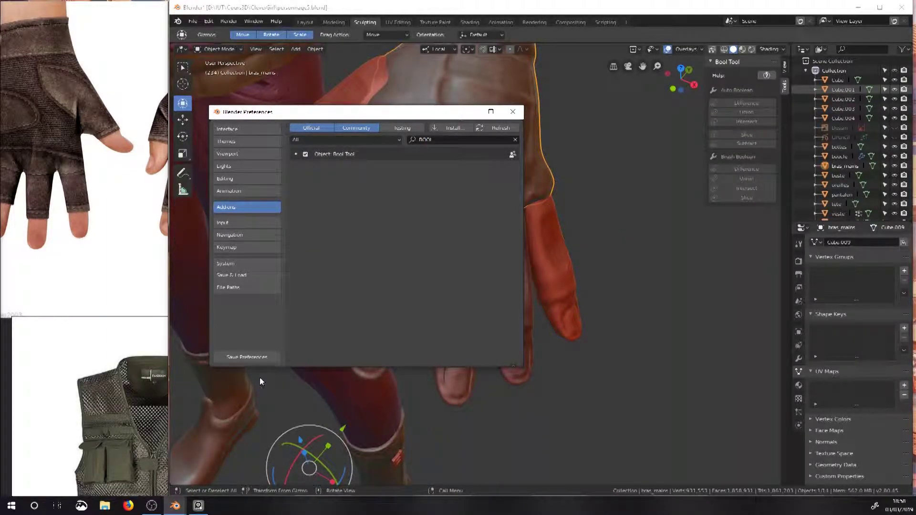
{"action": "left_click", "coordinate": [253, 358]}
{"action": "left_click", "coordinate": [513, 112]}
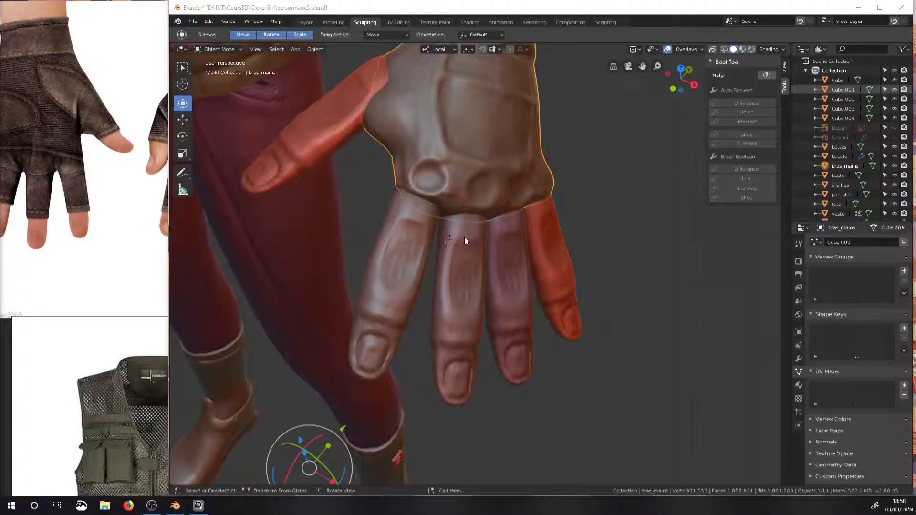
Select the thumb and the four fingers and join them into a single object
{"action": "left_click", "coordinate": [348, 140]}
{"action": "left_click", "coordinate": [401, 264], "text": "shift"}
{"action": "left_click", "coordinate": [456, 283], "text": "shift"}
{"action": "left_click", "coordinate": [505, 267], "text": "shift"}
{"action": "left_click", "coordinate": [546, 246], "text": "shift"}
{"action": "middle_click_drag", "start_coordinate": [546, 246], "coordinate": [526, 236]}
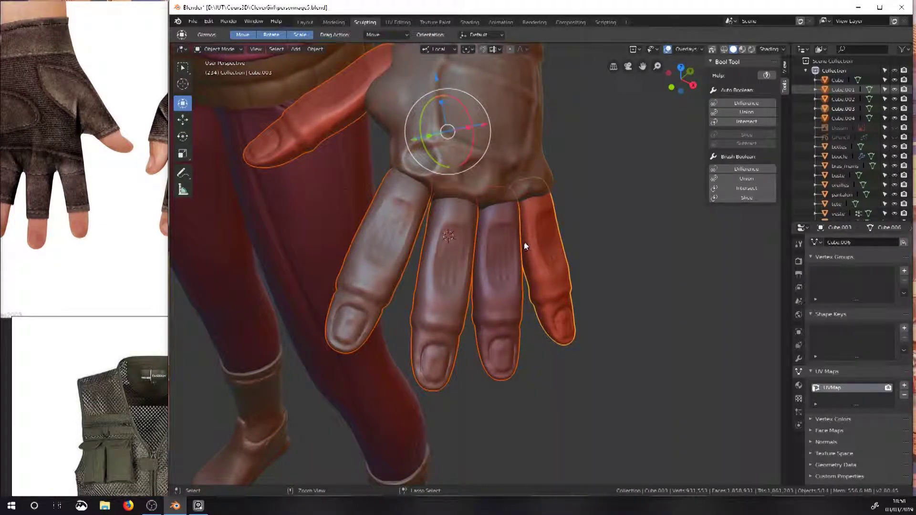
{"action": "key", "text": "ctrl+j"}
Try merging the joined fingers into the gloved arms with Bool Tool's Auto Boolean Union, and undo it
{"action": "left_click", "coordinate": [432, 109], "text": "shift"}
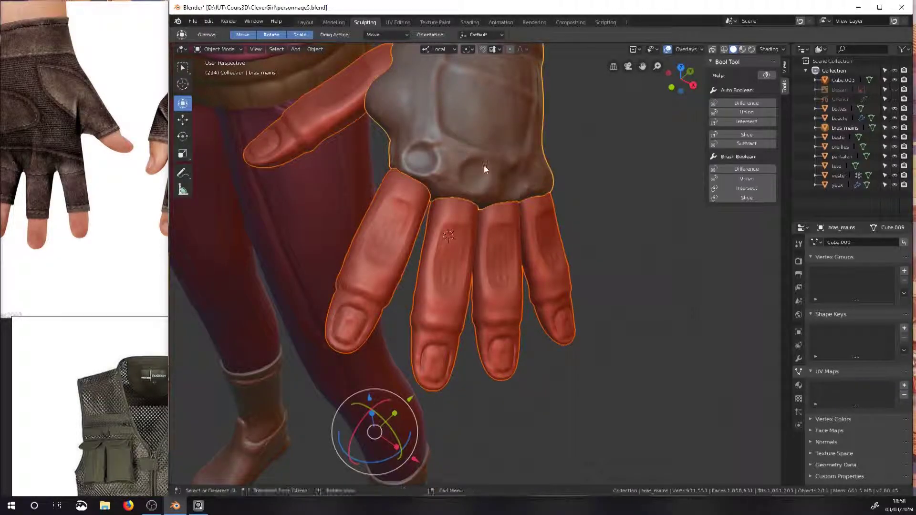
{"action": "left_click", "coordinate": [746, 114]}
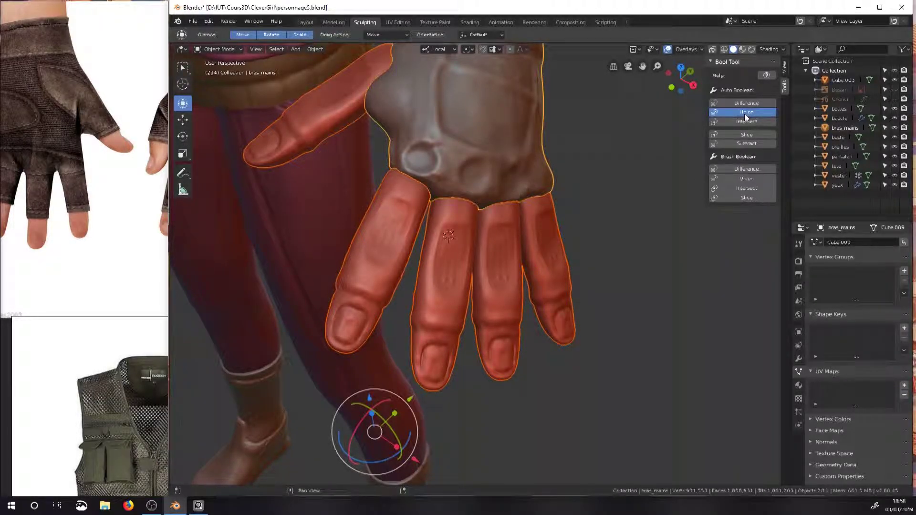
{"action": "middle_click_drag", "start_coordinate": [596, 172], "coordinate": [543, 124]}
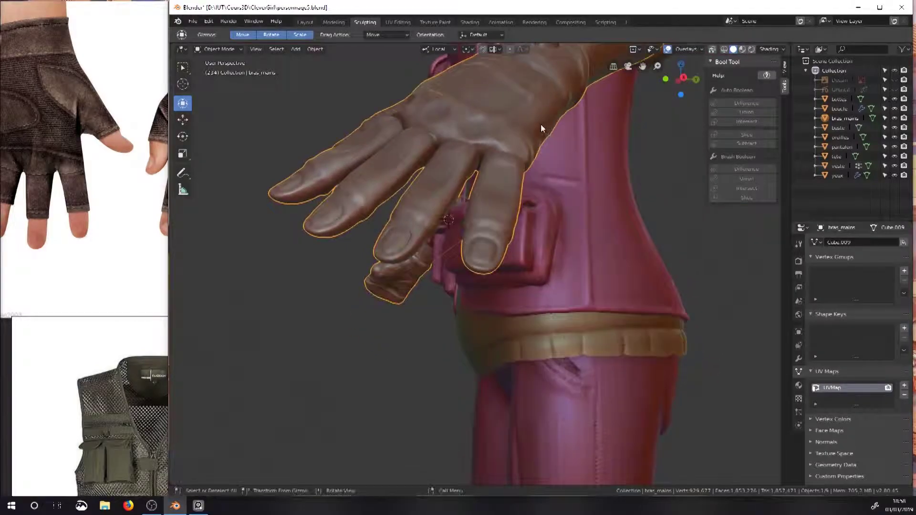
{"action": "middle_click_drag", "start_coordinate": [473, 151], "coordinate": [440, 277]}
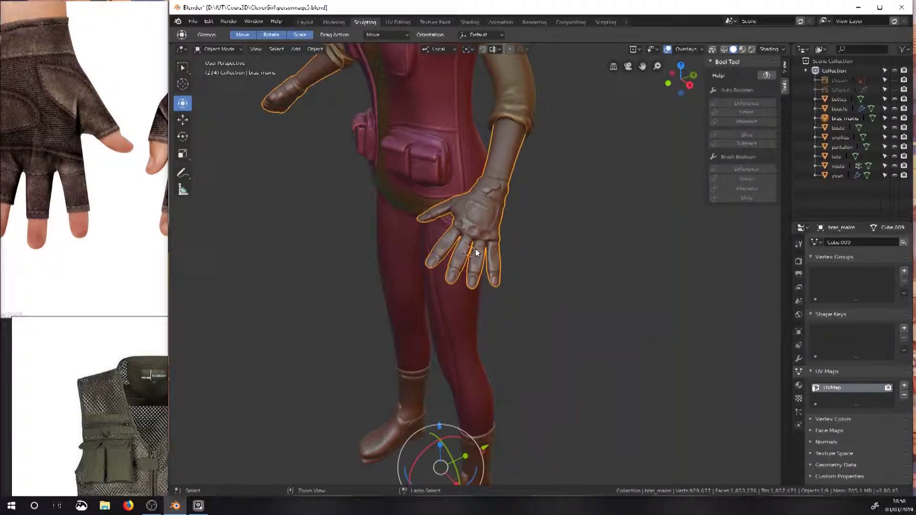
{"action": "key", "text": "ctrl+v"}
{"action": "middle_click_drag", "start_coordinate": [474, 249], "coordinate": [453, 262]}
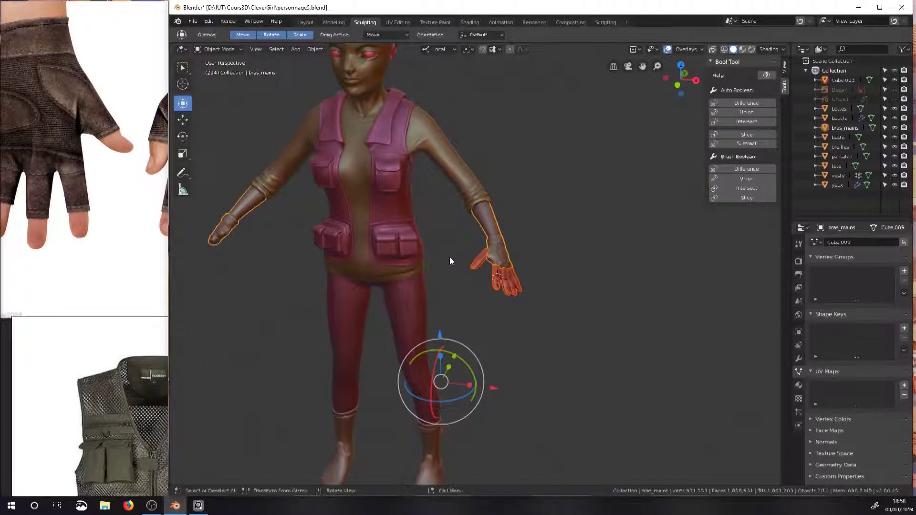
Snap the 3D cursor to the vest's origin and set the joined fingers' origin to the 3D cursor
{"action": "left_click", "coordinate": [799, 359]}
{"action": "left_click", "coordinate": [390, 196]}
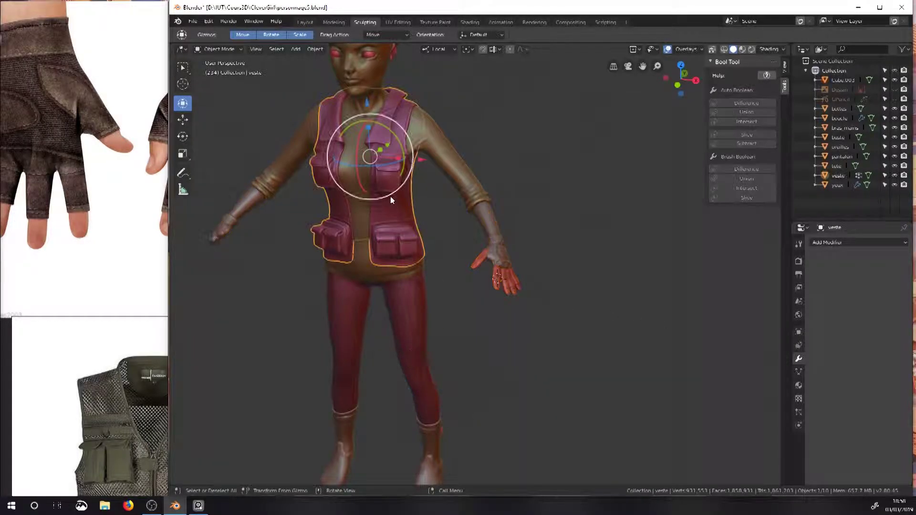
{"action": "key", "text": "shift+s"}
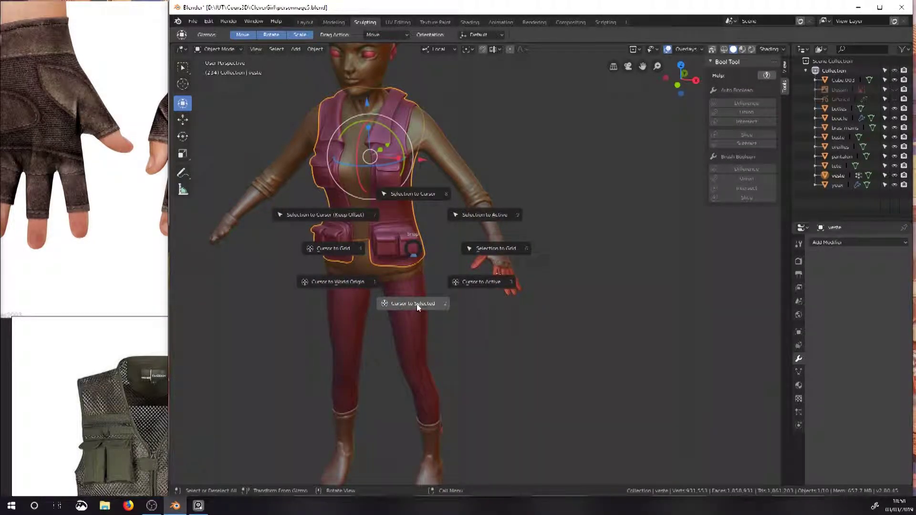
{"action": "left_click", "coordinate": [431, 293]}
{"action": "left_click", "coordinate": [505, 277]}
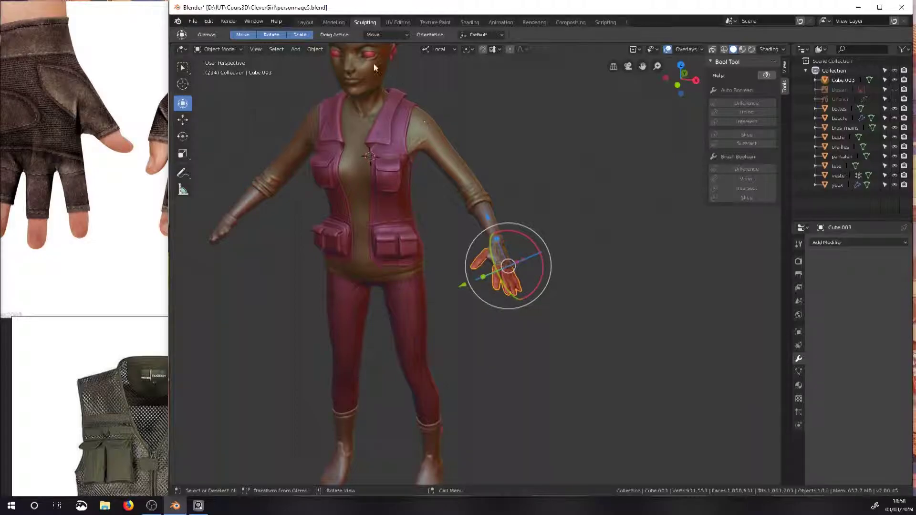
{"action": "left_click", "coordinate": [316, 49]}
{"action": "mouse_move", "coordinate": [353, 70]}
{"action": "left_click", "coordinate": [461, 91]}
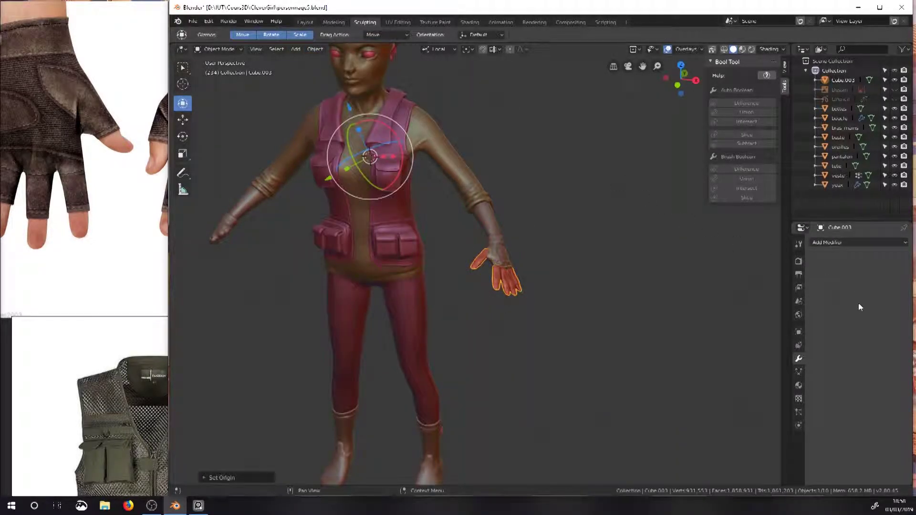
Add a Mirror modifier on the X axis to the joined fingers
{"action": "left_click", "coordinate": [851, 243]}
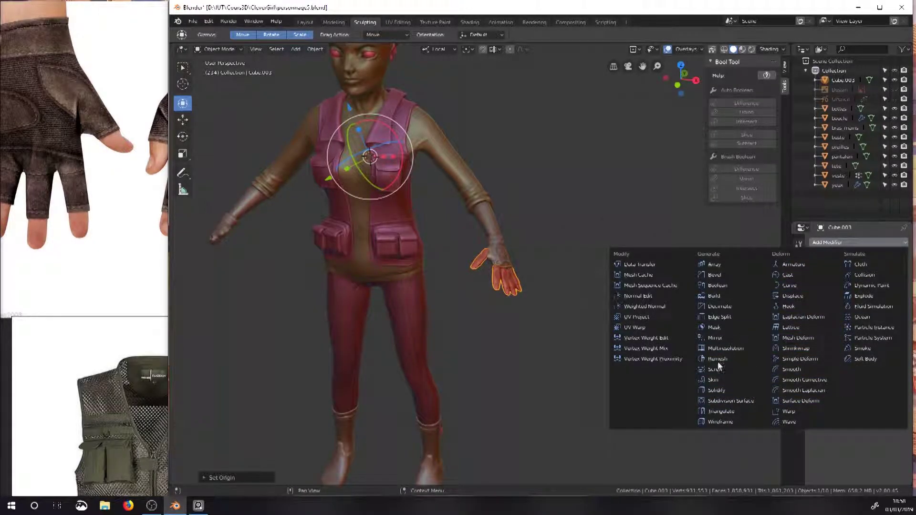
{"action": "left_click", "coordinate": [716, 338]}
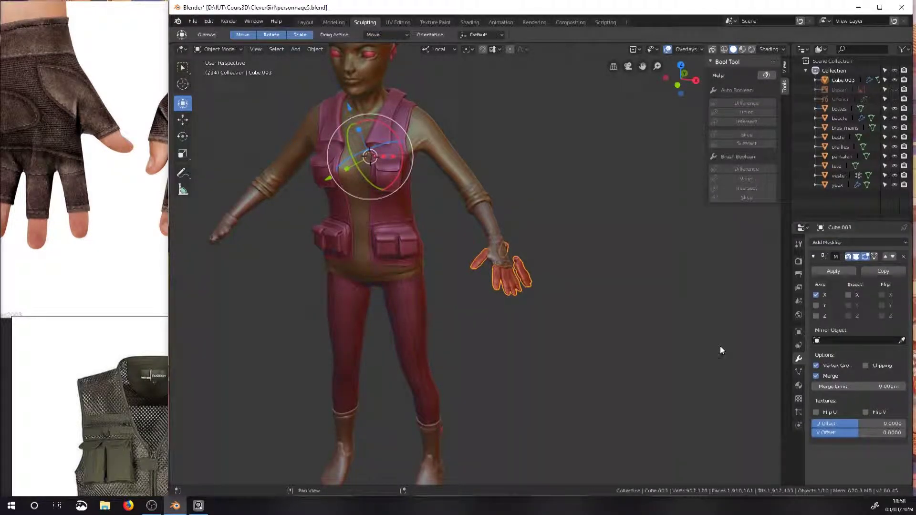
{"action": "middle_click_drag", "start_coordinate": [681, 333], "coordinate": [475, 266]}
Switch to the Move tool and set the transform orientation to Global
{"action": "left_click", "coordinate": [183, 120]}
{"action": "middle_click_drag", "start_coordinate": [505, 224], "coordinate": [525, 123]}
{"action": "left_click", "coordinate": [436, 48]}
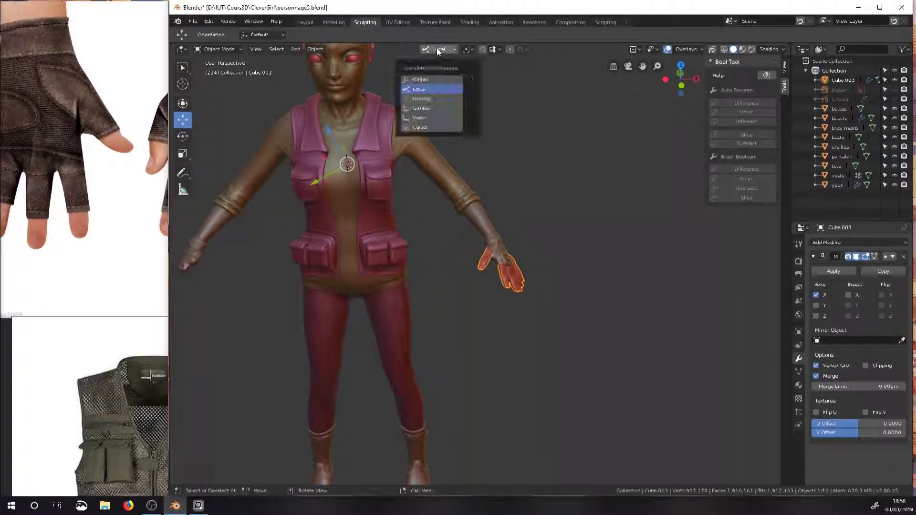
{"action": "left_click", "coordinate": [430, 78]}
{"action": "middle_click_drag", "start_coordinate": [564, 317], "coordinate": [506, 323]}
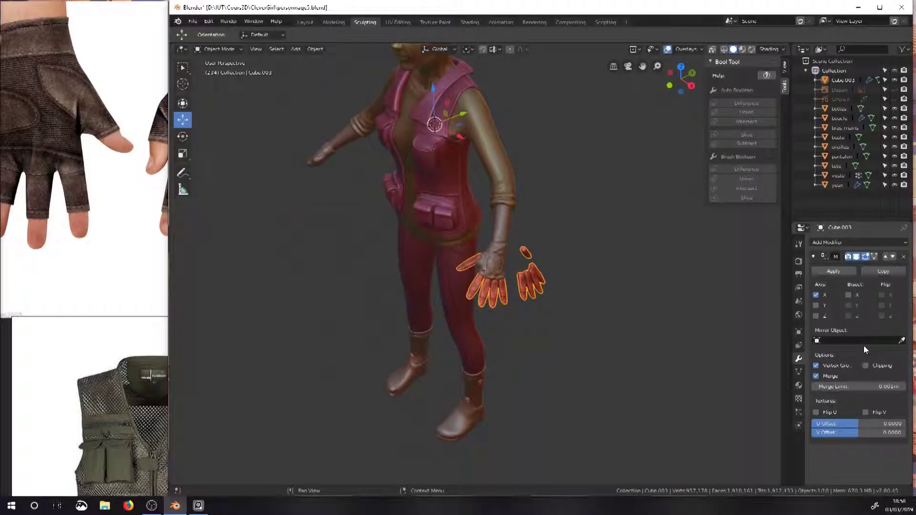
Apply the rotation and scale of the joined fingers so the Mirror modifier reflects them onto the opposite hand
{"action": "mouse_move", "coordinate": [568, 272]}
{"action": "middle_mouse_down"}
{"action": "mouse_move", "coordinate": [537, 266]}
{"action": "mouse_move", "coordinate": [595, 268]}
{"action": "mouse_move", "coordinate": [586, 255]}
{"action": "mouse_move", "coordinate": [576, 262]}
{"action": "middle_mouse_up"}
{"action": "scroll", "coordinate": [525, 286], "scroll_direction": "down", "scroll_amount": 3}
{"action": "middle_click_drag", "start_coordinate": [435, 325], "coordinate": [477, 287]}
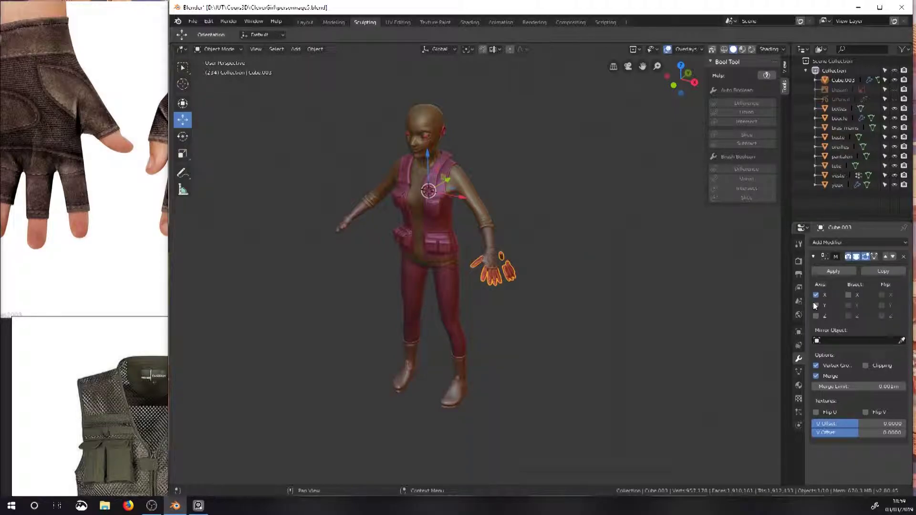
{"action": "left_click", "coordinate": [784, 66]}
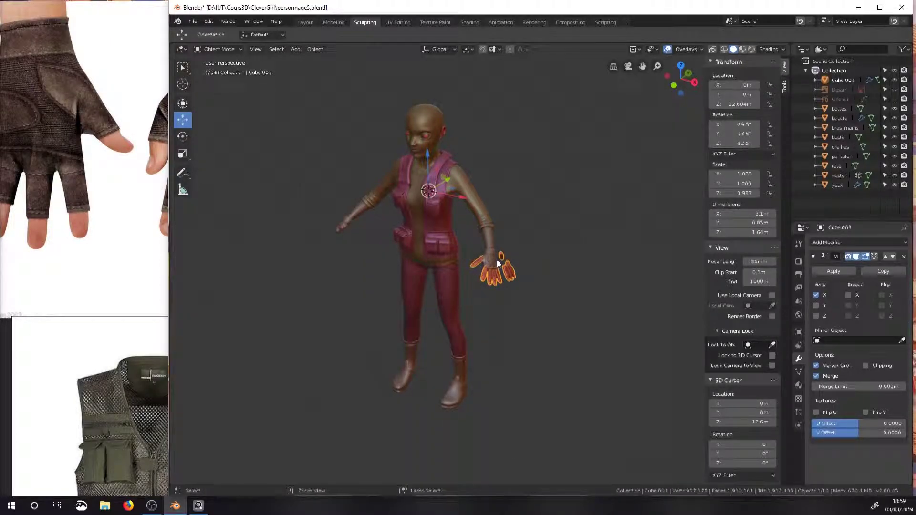
{"action": "key", "text": "ctrl+a"}
{"action": "left_click", "coordinate": [482, 290]}
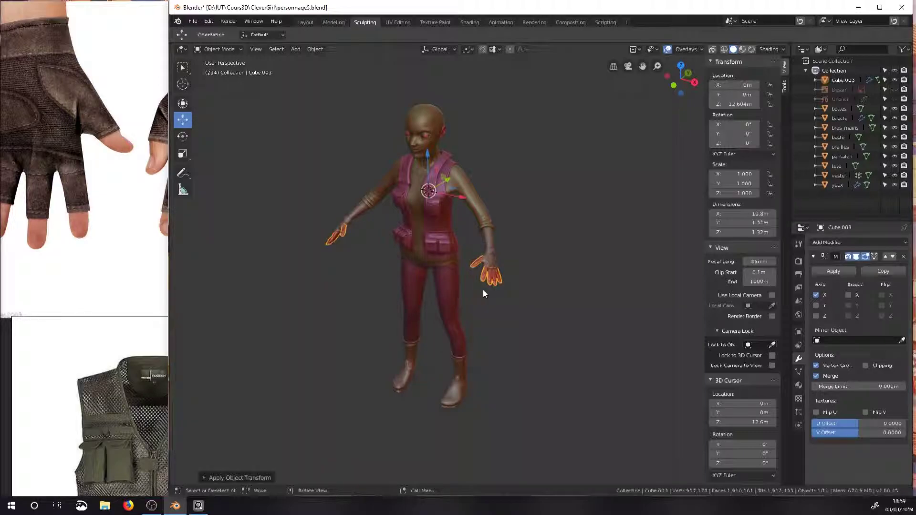
Merge the mirrored fingers into the gloved arms with Bool Tool's Auto Boolean Union, keeping the arms as the active object
{"action": "middle_click_drag", "start_coordinate": [579, 234], "coordinate": [537, 272]}
{"action": "left_click", "coordinate": [505, 280]}
{"action": "left_click", "coordinate": [504, 306]}
{"action": "left_click", "coordinate": [502, 279], "text": "shift"}
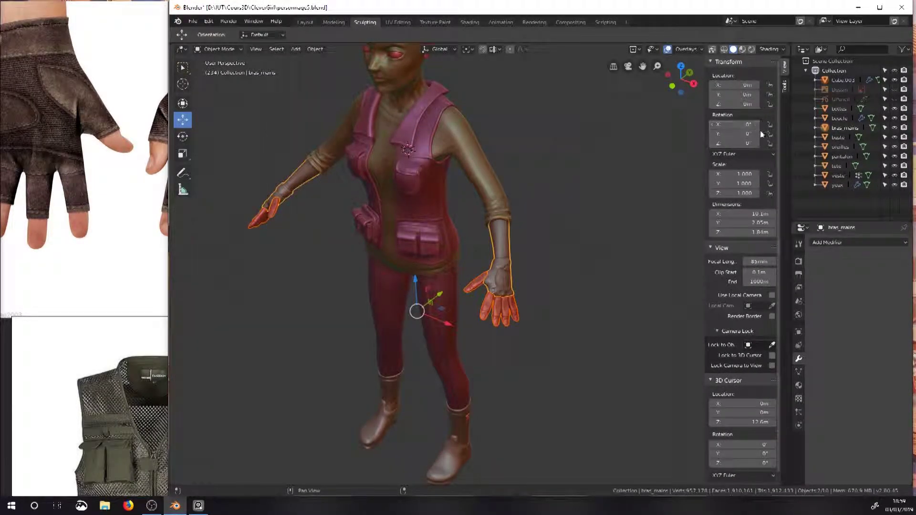
{"action": "left_click", "coordinate": [784, 87]}
{"action": "left_click", "coordinate": [756, 112]}
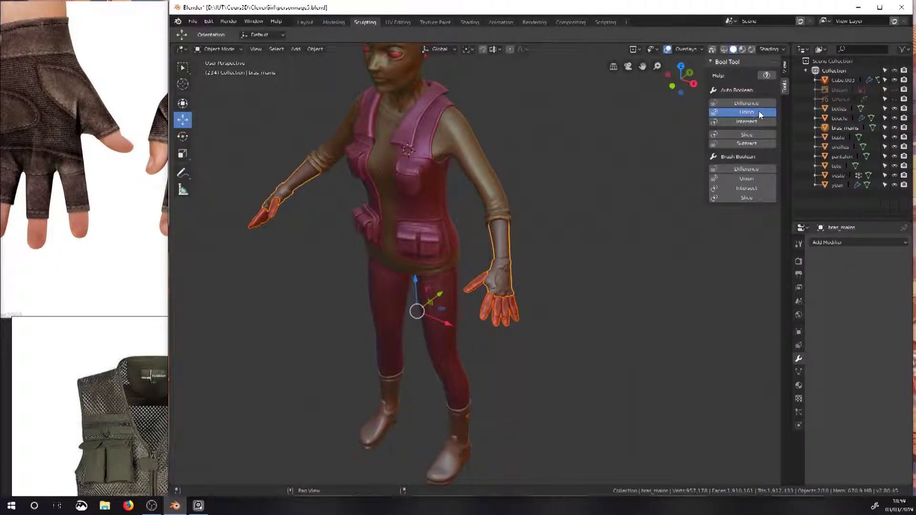
{"action": "middle_click_drag", "start_coordinate": [481, 231], "coordinate": [579, 239]}
{"action": "scroll", "coordinate": [470, 231], "scroll_direction": "down", "scroll_amount": 4}
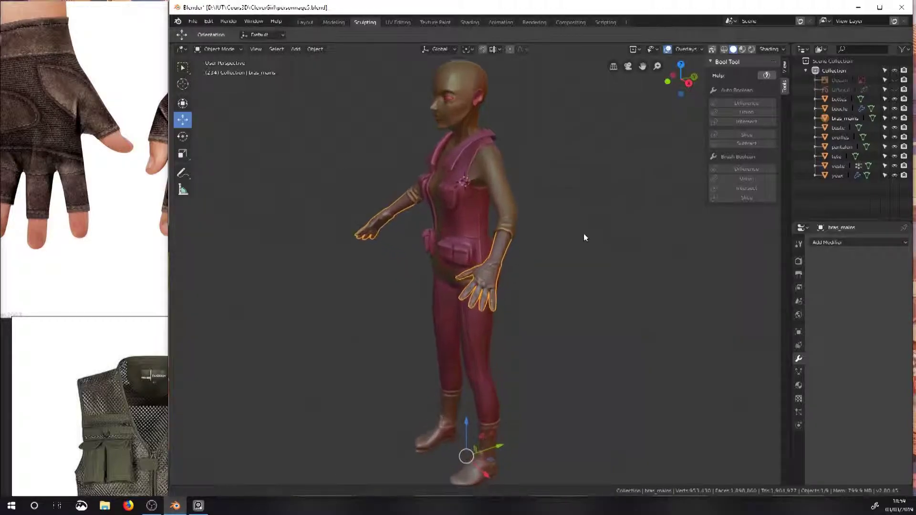
{"action": "scroll", "coordinate": [477, 308], "scroll_direction": "up", "scroll_amount": 4}
{"action": "middle_click_drag", "start_coordinate": [492, 290], "coordinate": [518, 289]}
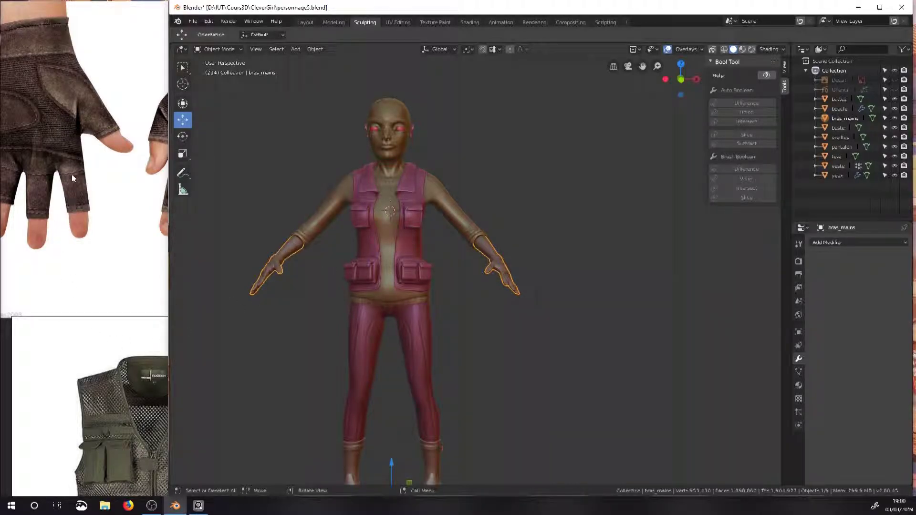
Switch to the reference image board and examine the fingerless glove's seams and panels and the back view of the leather trousers
{"action": "middle_click_drag", "start_coordinate": [66, 105], "coordinate": [110, 146]}
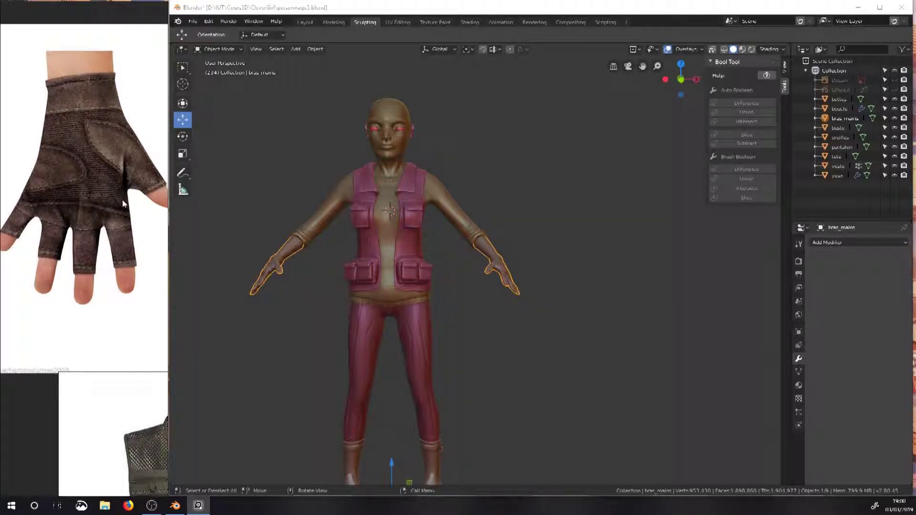
{"action": "middle_click_drag", "start_coordinate": [105, 179], "coordinate": [116, 219]}
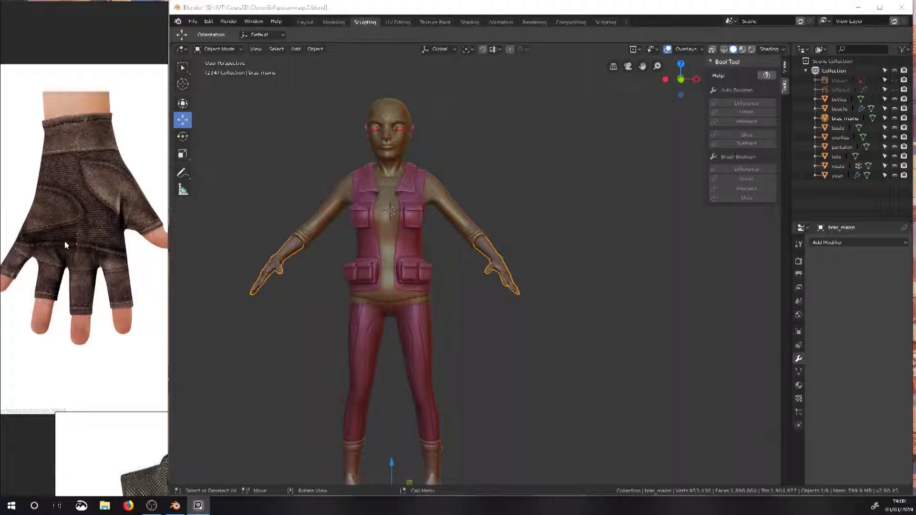
{"action": "middle_click_drag", "start_coordinate": [96, 218], "coordinate": [81, 257]}
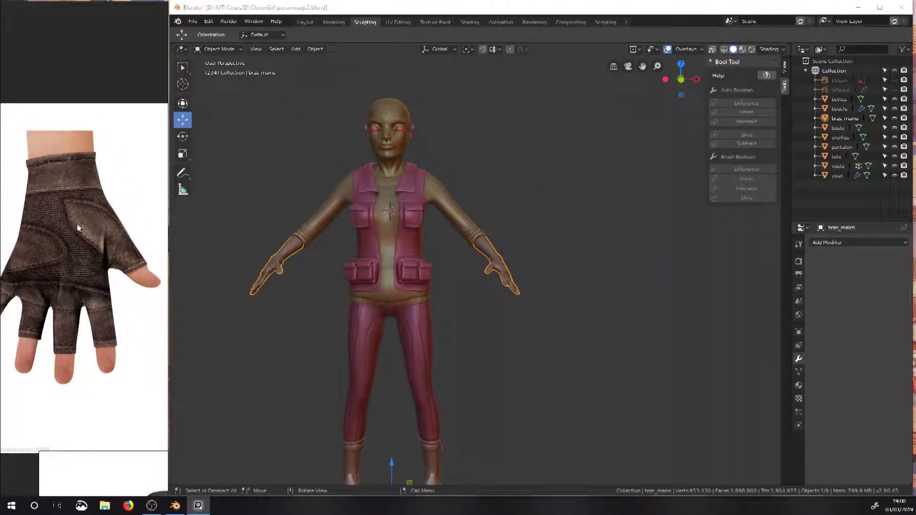
{"action": "scroll", "coordinate": [126, 208], "scroll_direction": "down", "scroll_amount": 6}
{"action": "mouse_move", "coordinate": [119, 212]}
{"action": "middle_mouse_down"}
{"action": "mouse_move", "coordinate": [174, 148]}
{"action": "mouse_move", "coordinate": [241, 99]}
{"action": "middle_mouse_up"}
{"action": "middle_click_drag", "start_coordinate": [68, 309], "coordinate": [40, 98]}
{"action": "middle_click_drag", "start_coordinate": [113, 357], "coordinate": [64, 272]}
{"action": "scroll", "coordinate": [82, 375], "scroll_direction": "up", "scroll_amount": 6}
{"action": "middle_click_drag", "start_coordinate": [125, 240], "coordinate": [119, 282]}
{"action": "scroll", "coordinate": [132, 195], "scroll_direction": "up", "scroll_amount": 4}
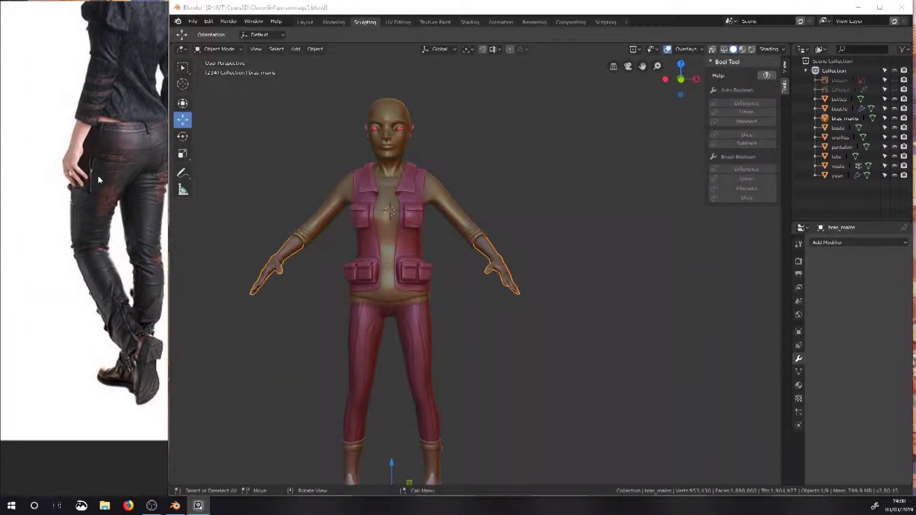